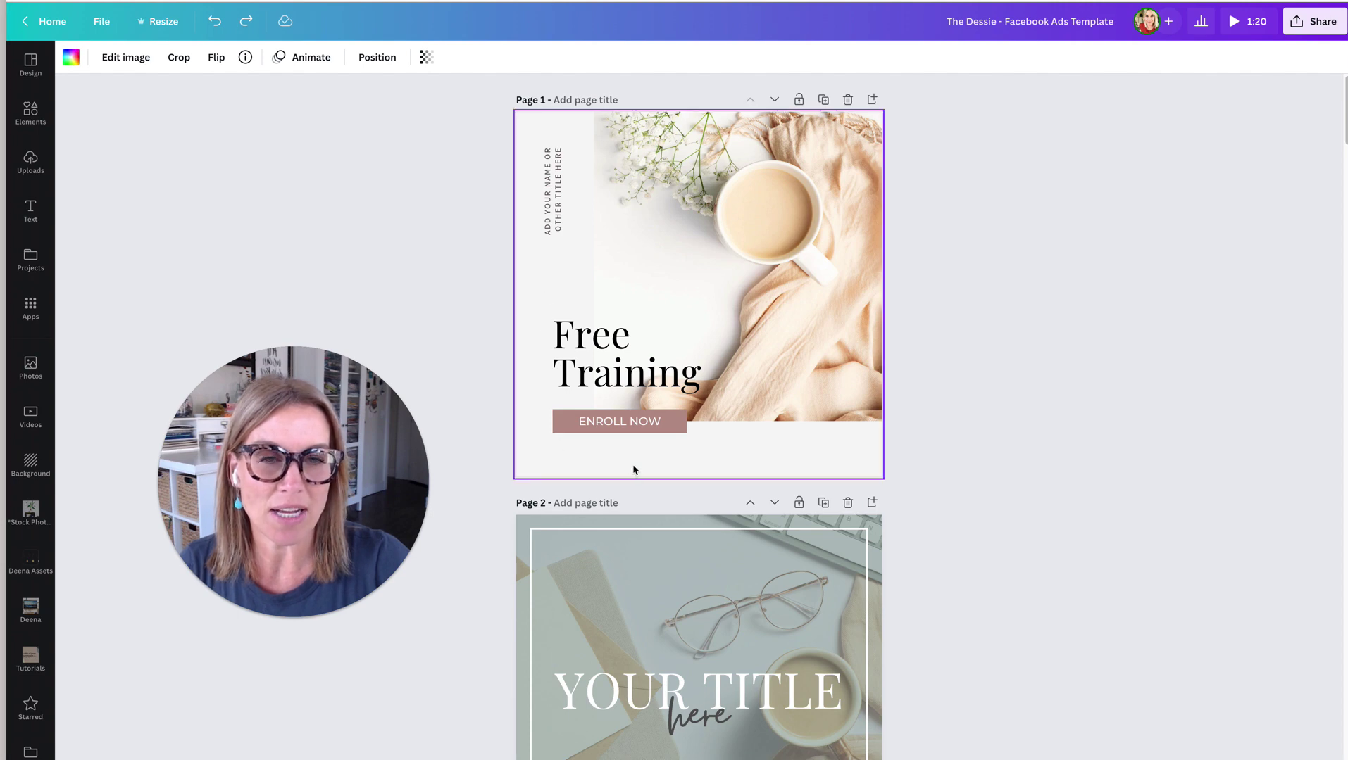
- Copy and paste the Free Training heading, then undo the duplicate and reselect the original
left_click(590, 350)
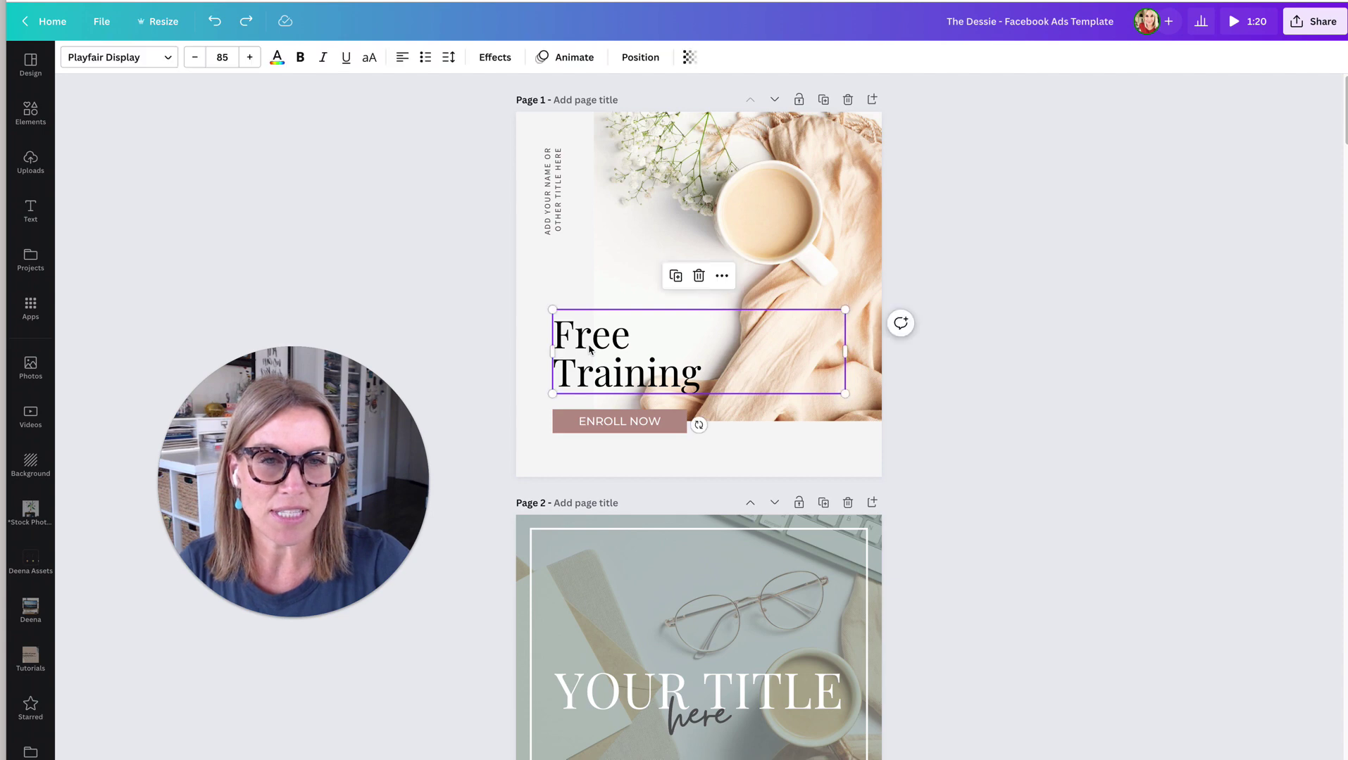
left_click(722, 276)
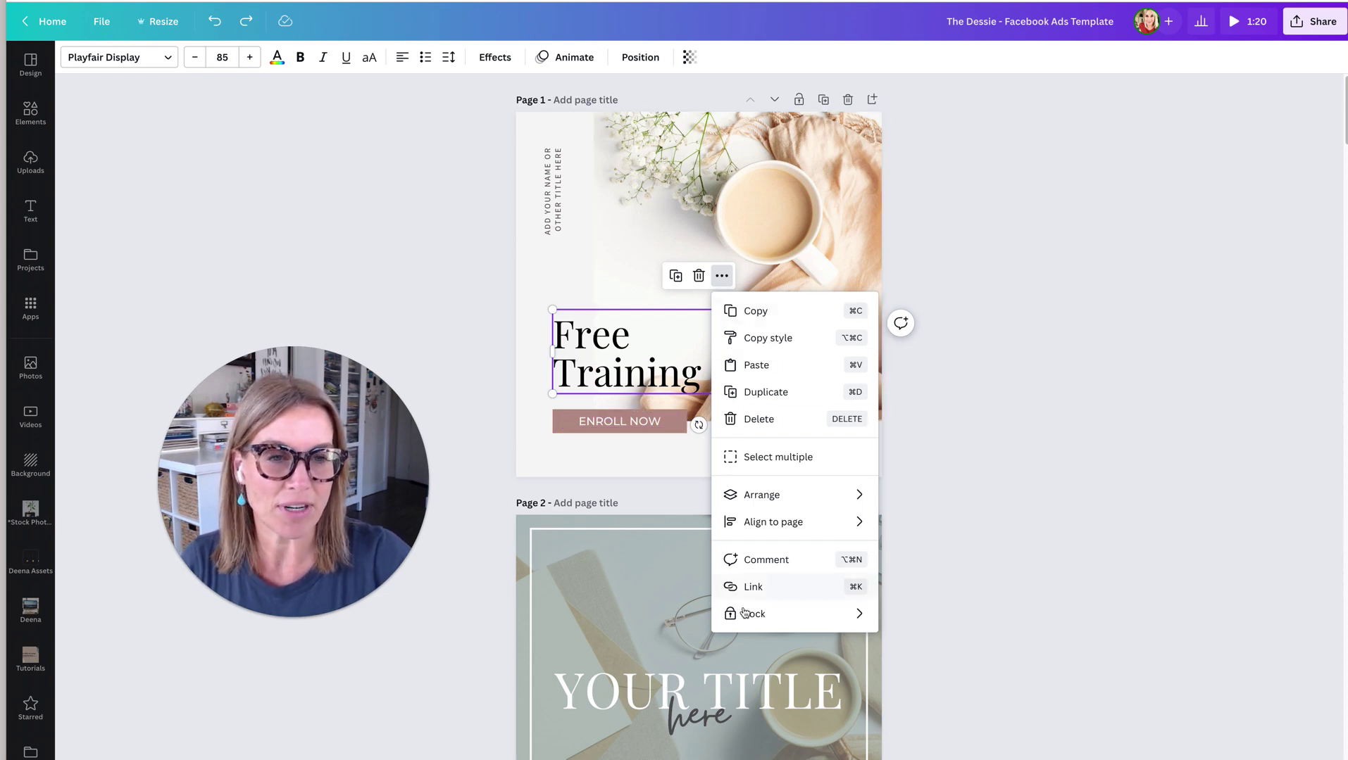
left_click(756, 312)
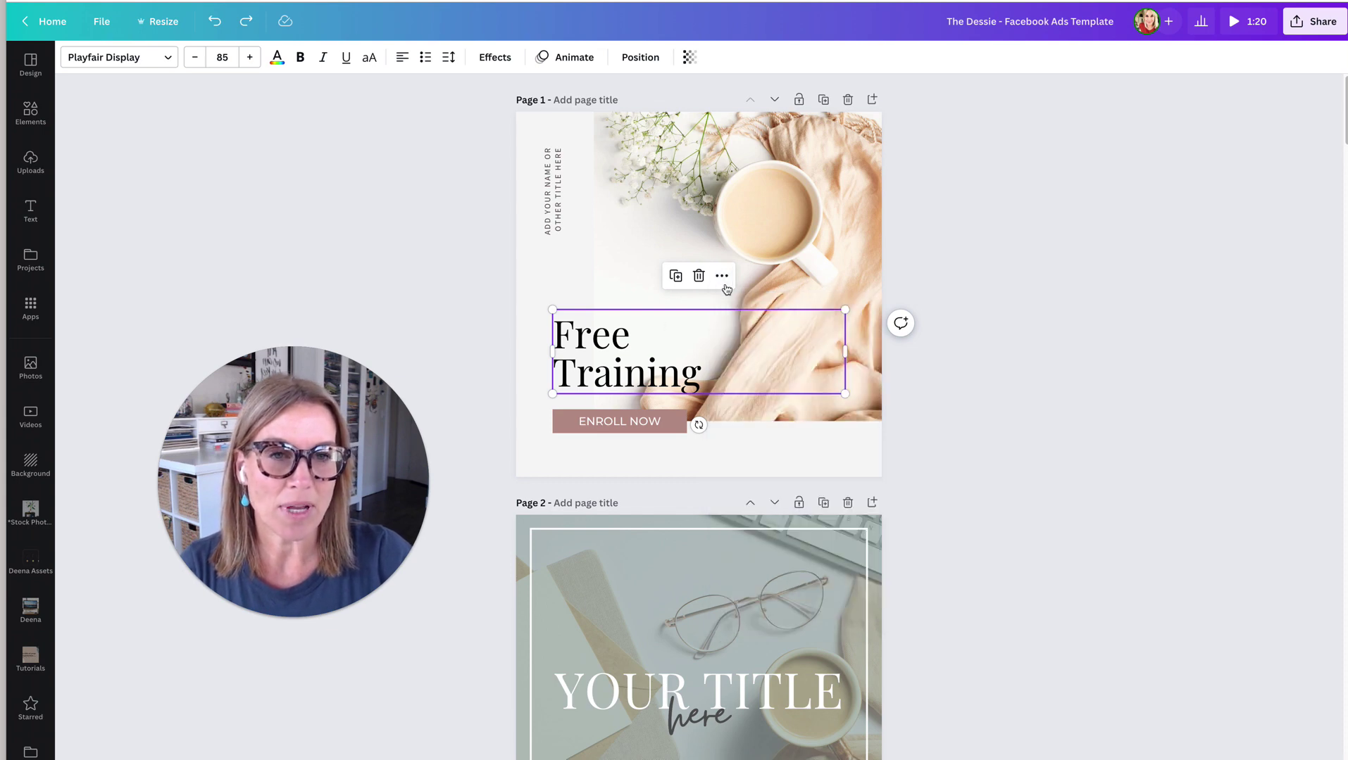
left_click(721, 276)
left_click(748, 366)
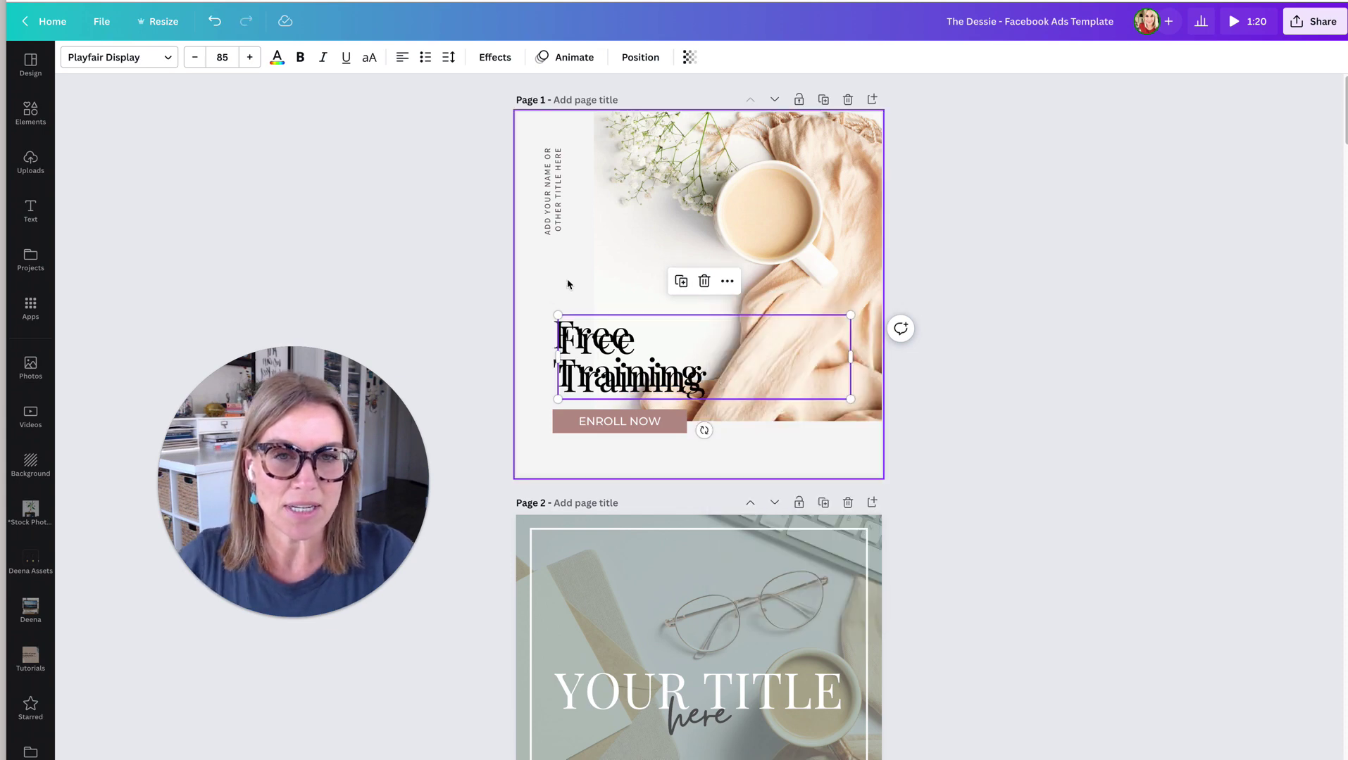
key("ctrl+z")
left_click(592, 344)
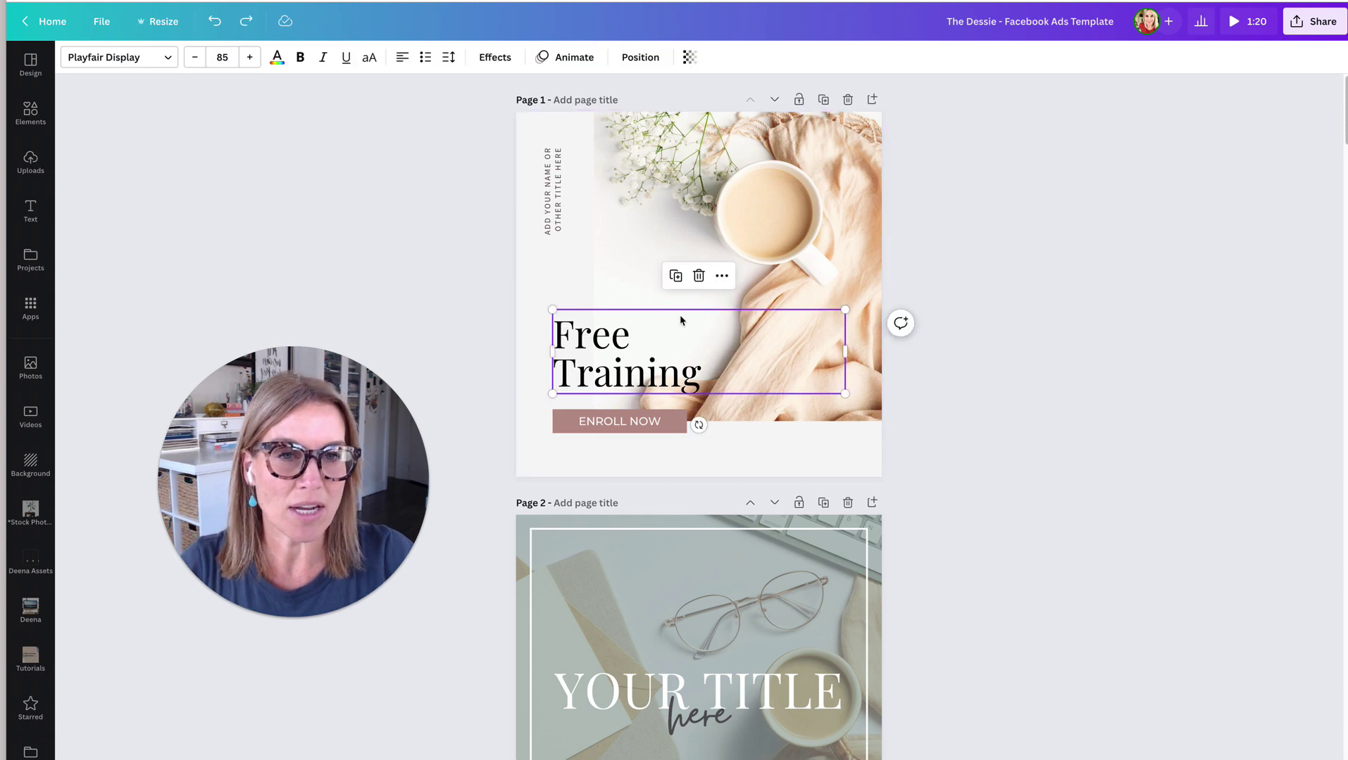
left_click(722, 278)
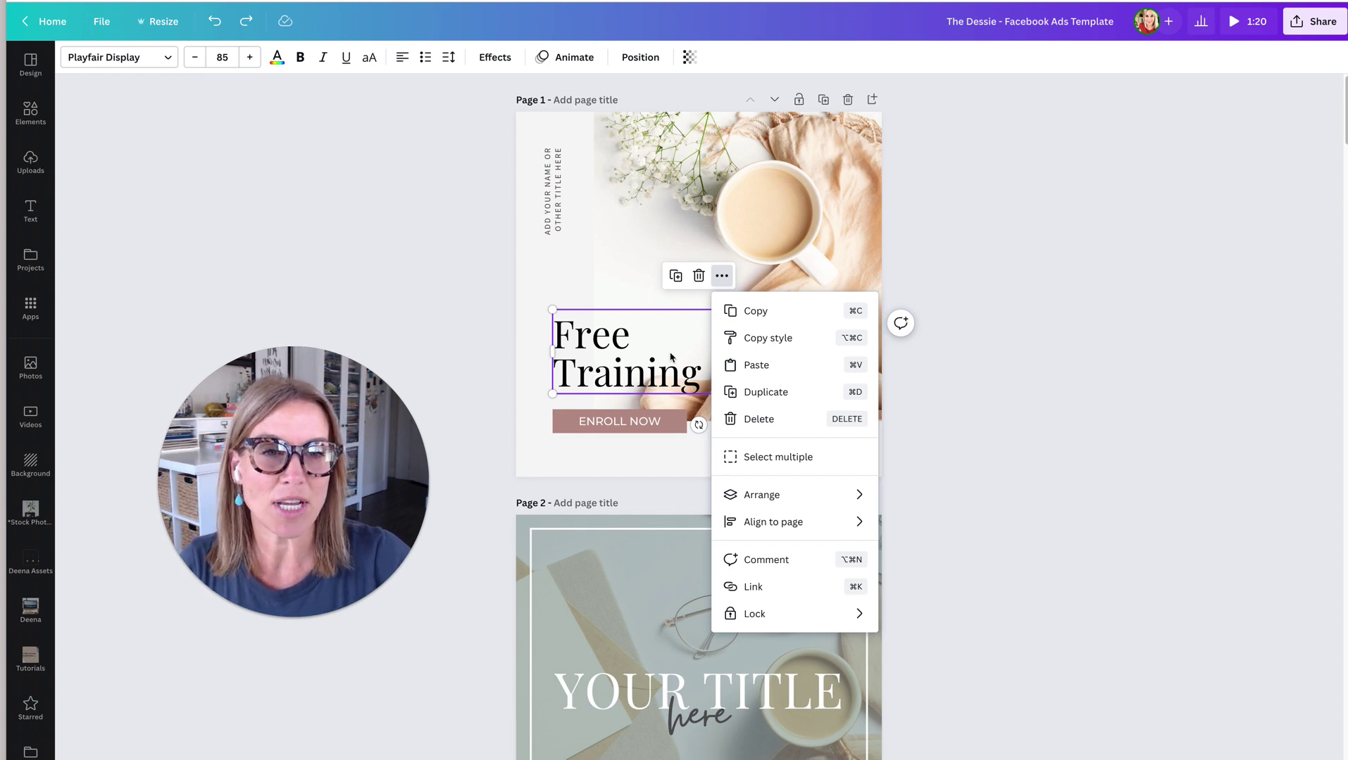
- Copy the heading's style and apply it to Page 11's 'The best is yet to be' text
left_click(757, 339)
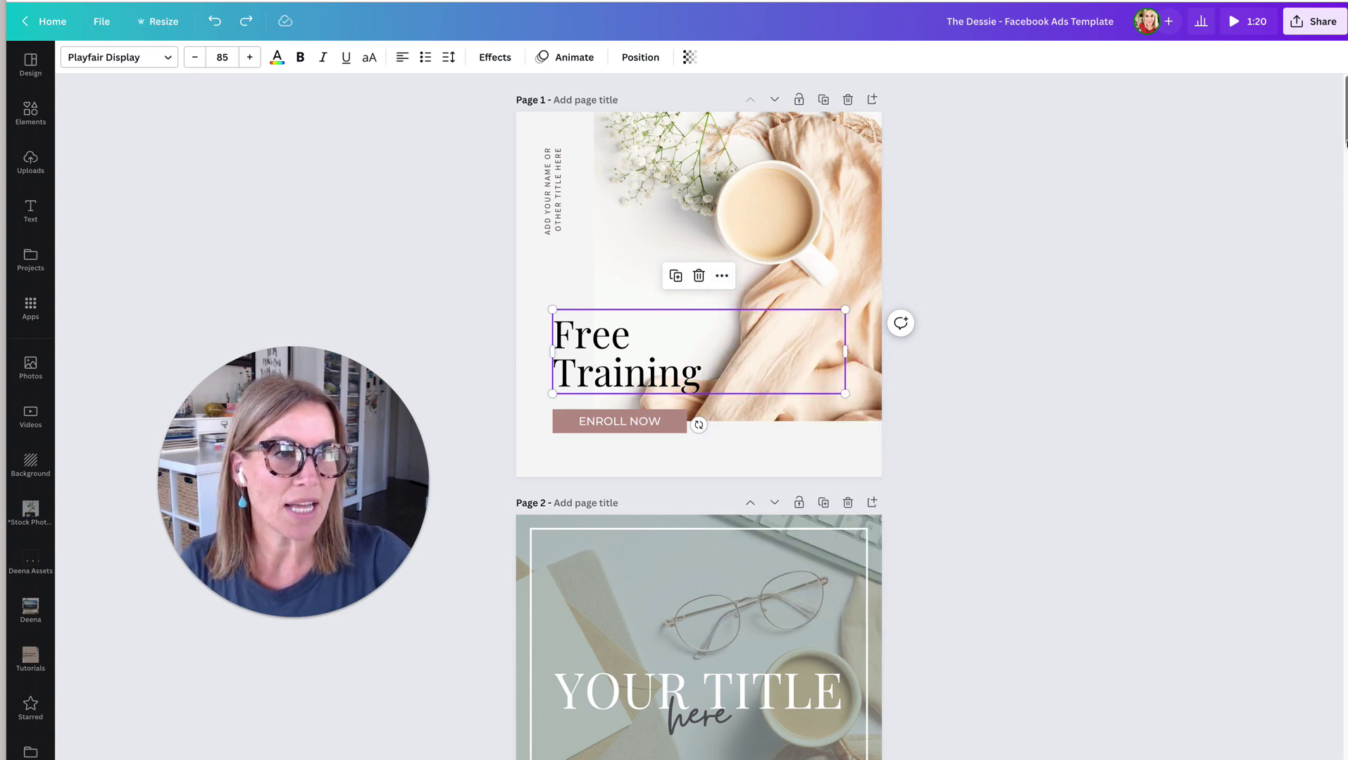
left_click_drag(1345, 144, 1155, 557)
left_click(594, 408)
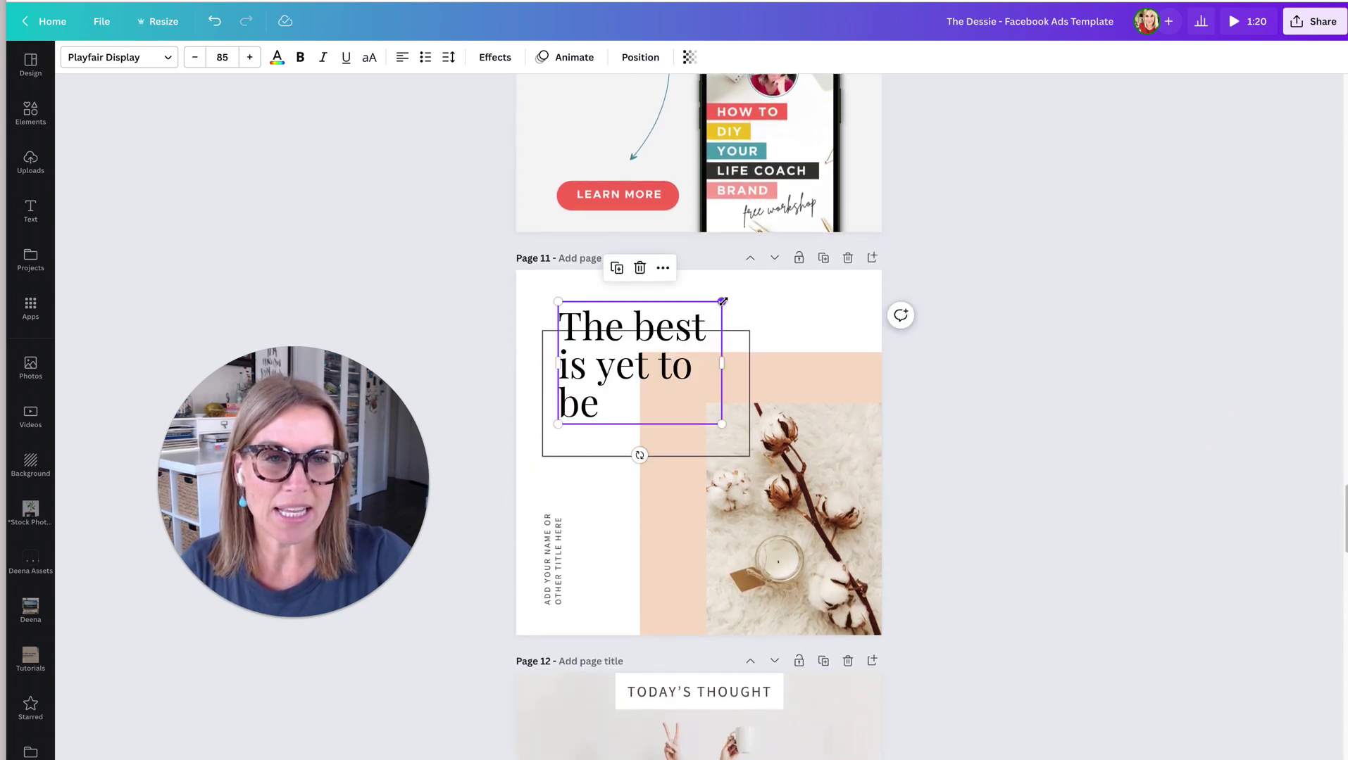
- Shrink the Page 11 text to fit its outlined box, reflowing it onto two lines
left_click_drag(721, 302, 738, 355)
scroll(561, 421, "up", 15)
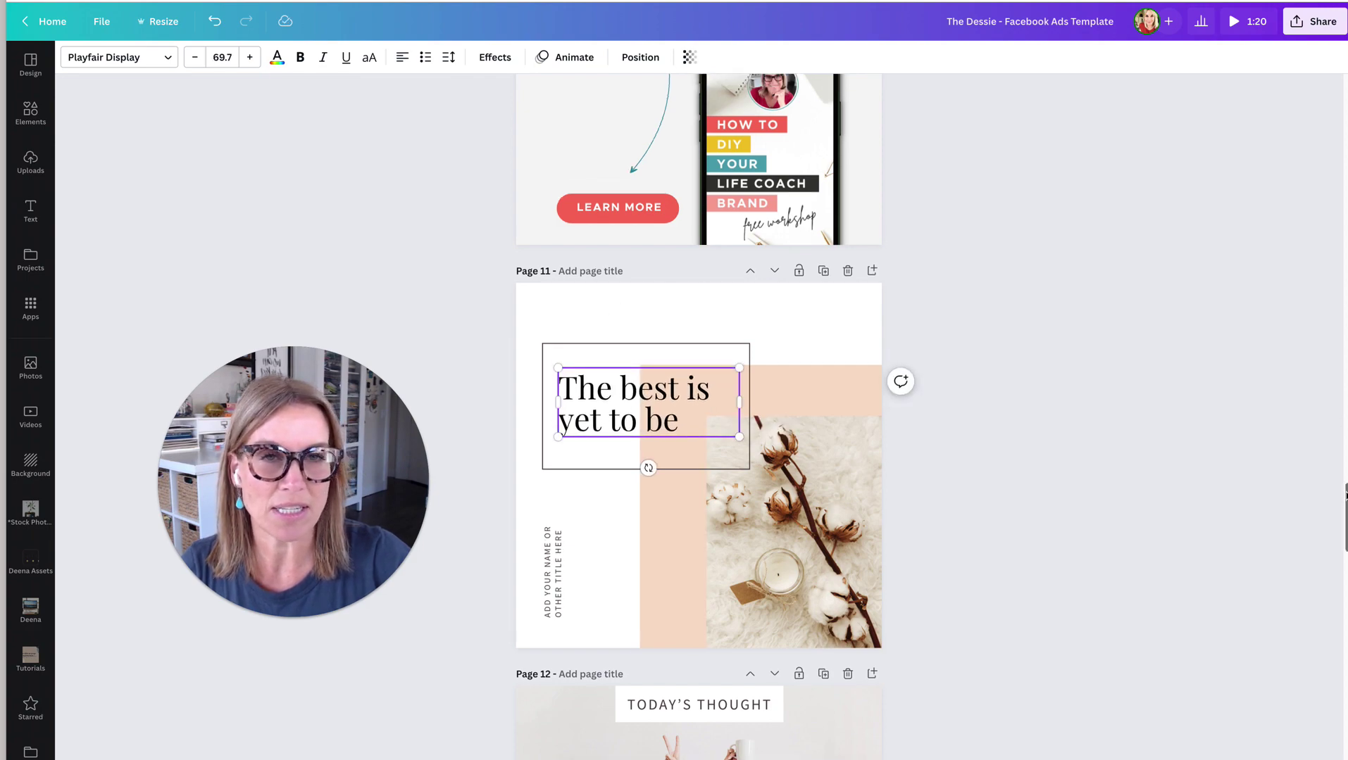
scroll(564, 433, "up", 20)
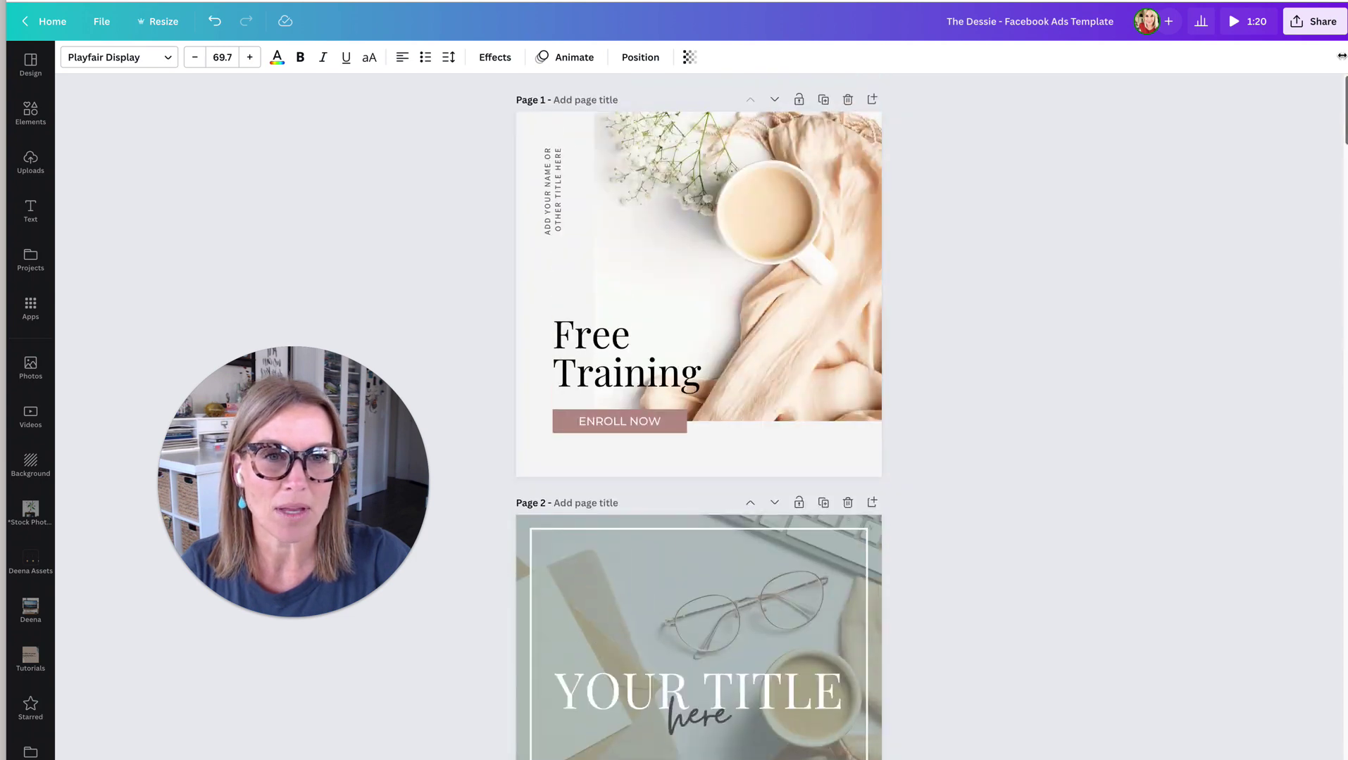
- Copy the ENROLL NOW button's style and paint its mauve tint onto Page 2's photo
left_click(564, 433)
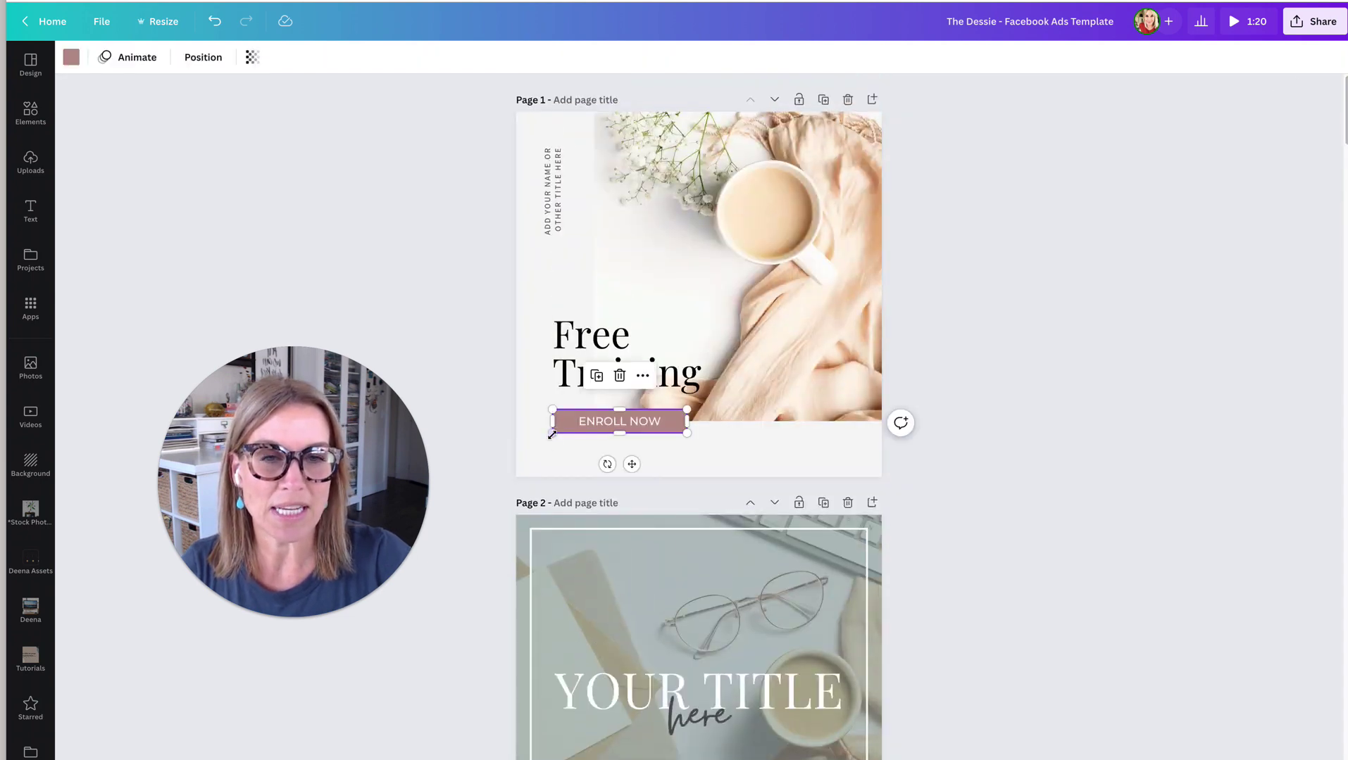
left_click(643, 378)
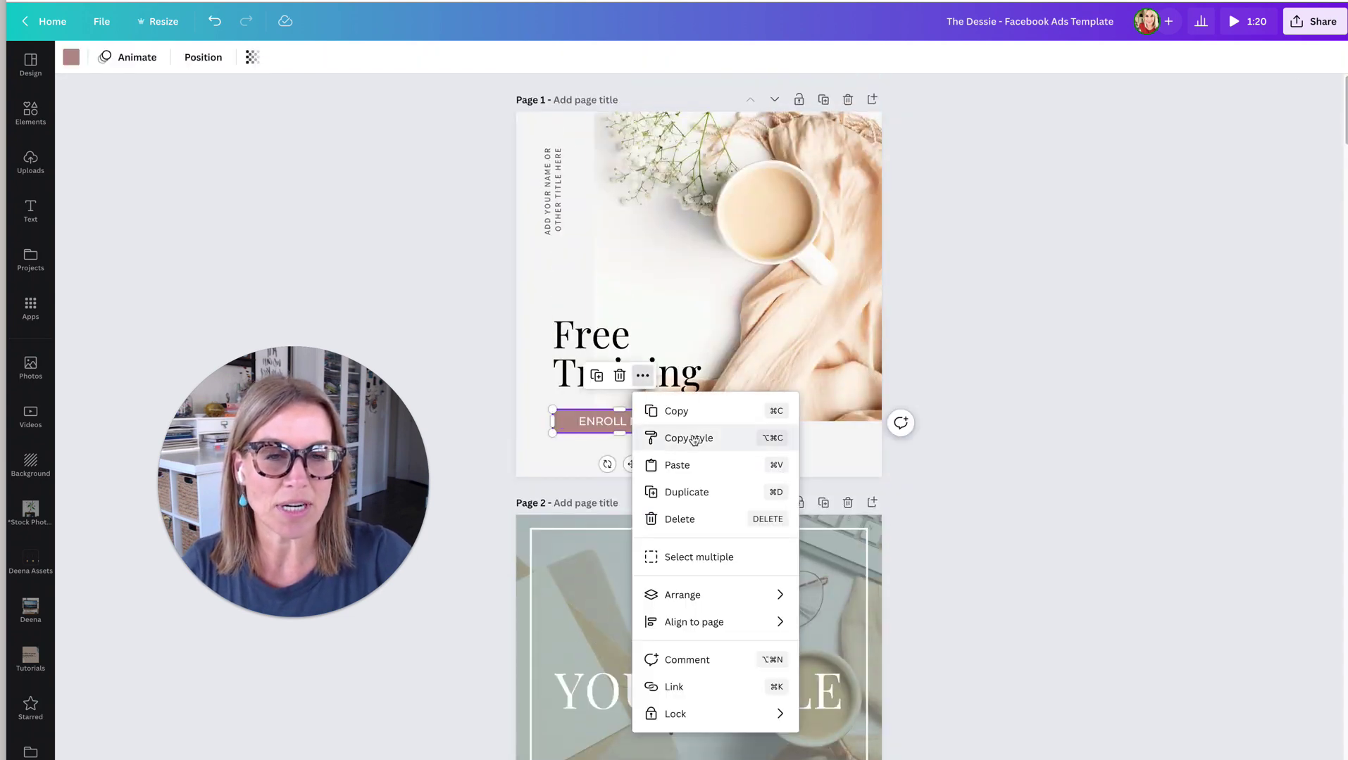
left_click(690, 439)
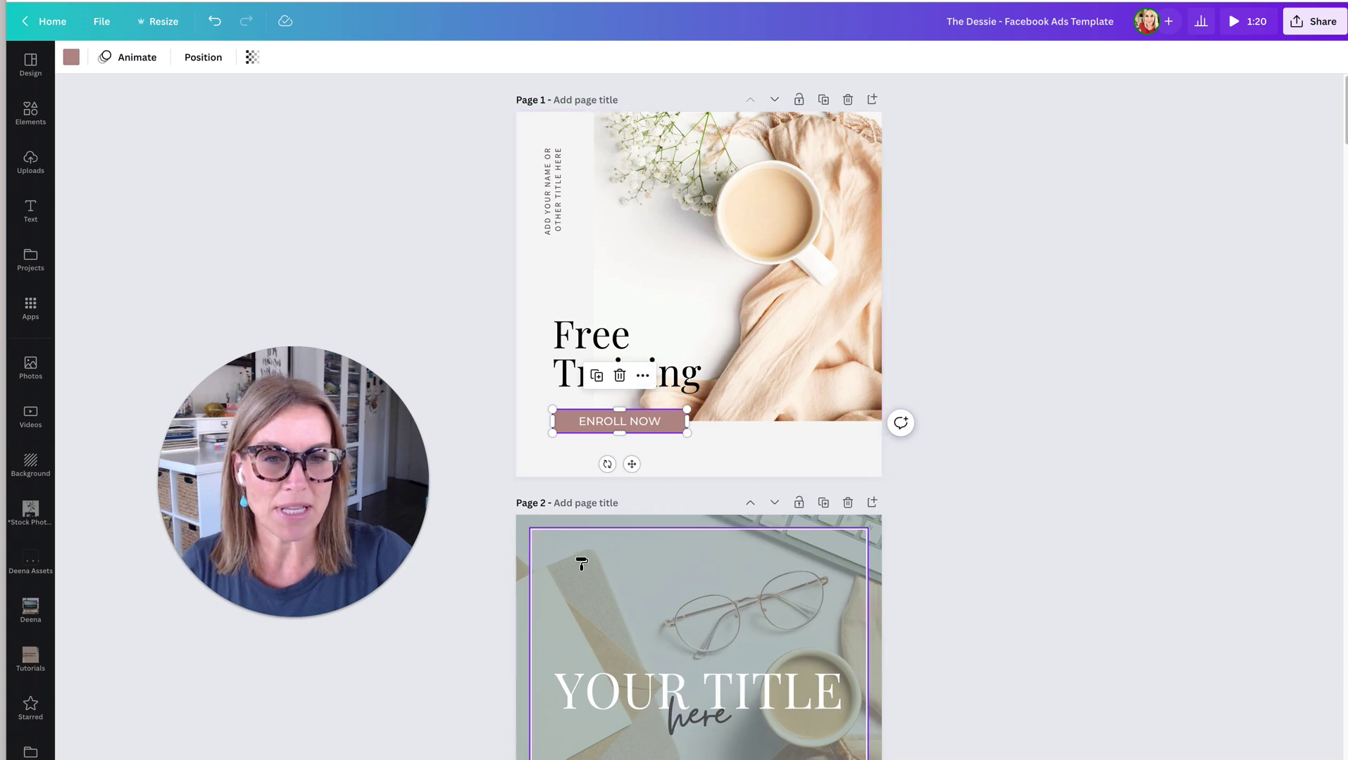
left_click(522, 583)
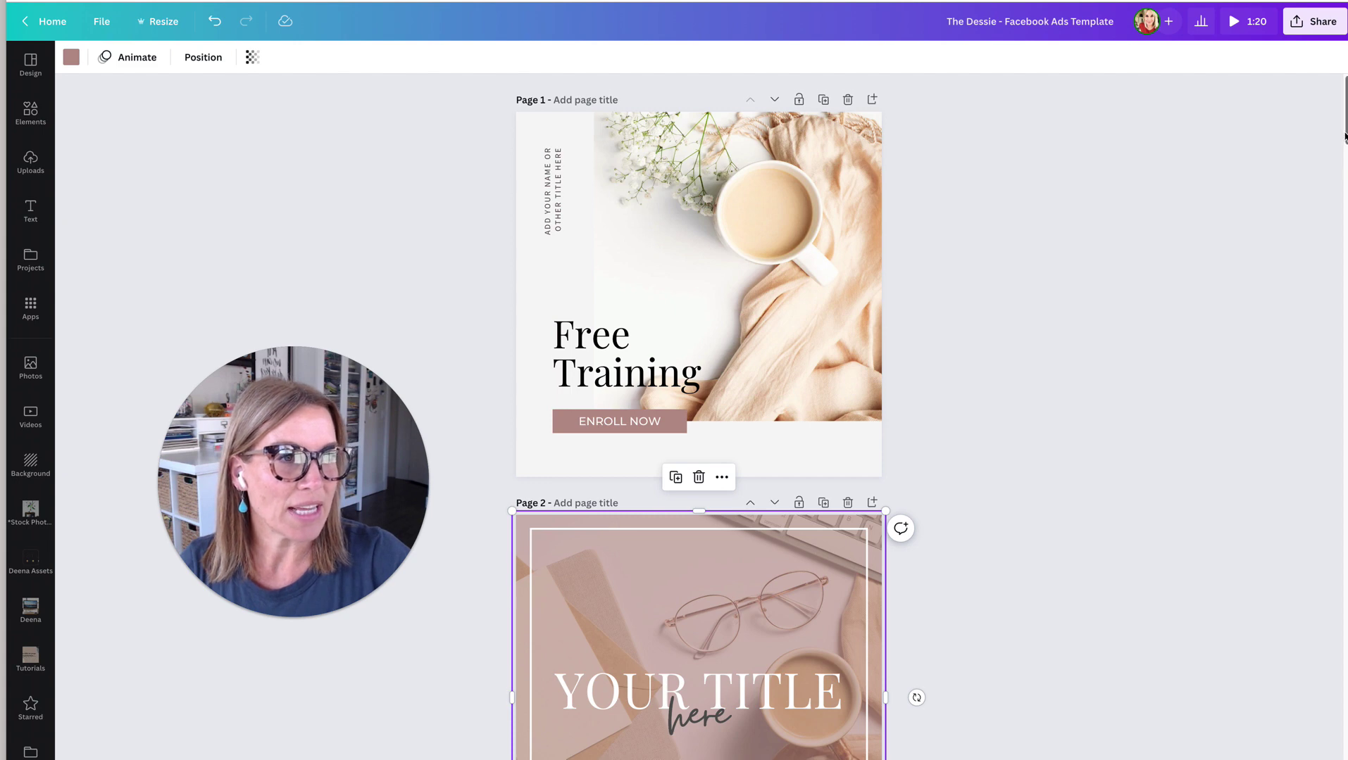
- Send Page 4's beige rectangle to the back, behind the circular desk photo
scroll(1329, 225, "down", 15)
scroll(1293, 277, "down", 4)
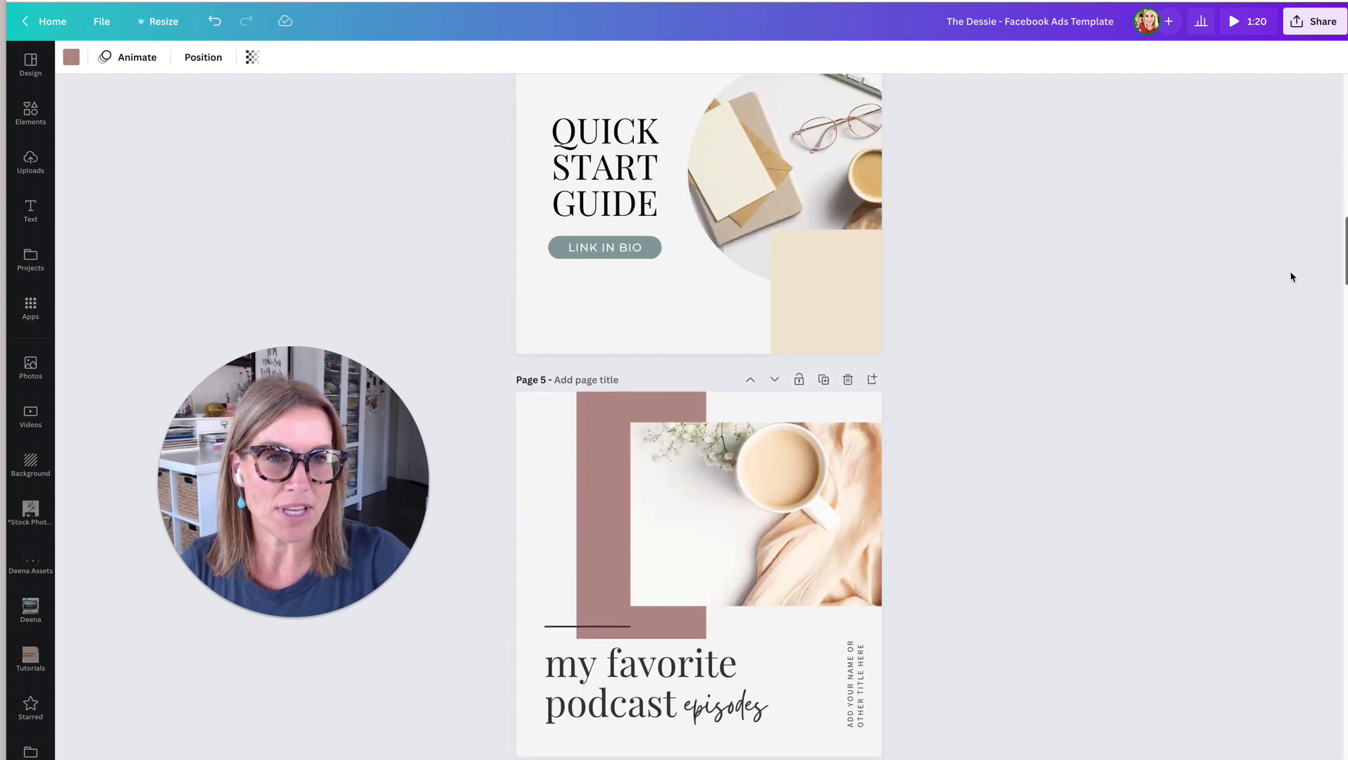
scroll(1296, 262, "up", 2)
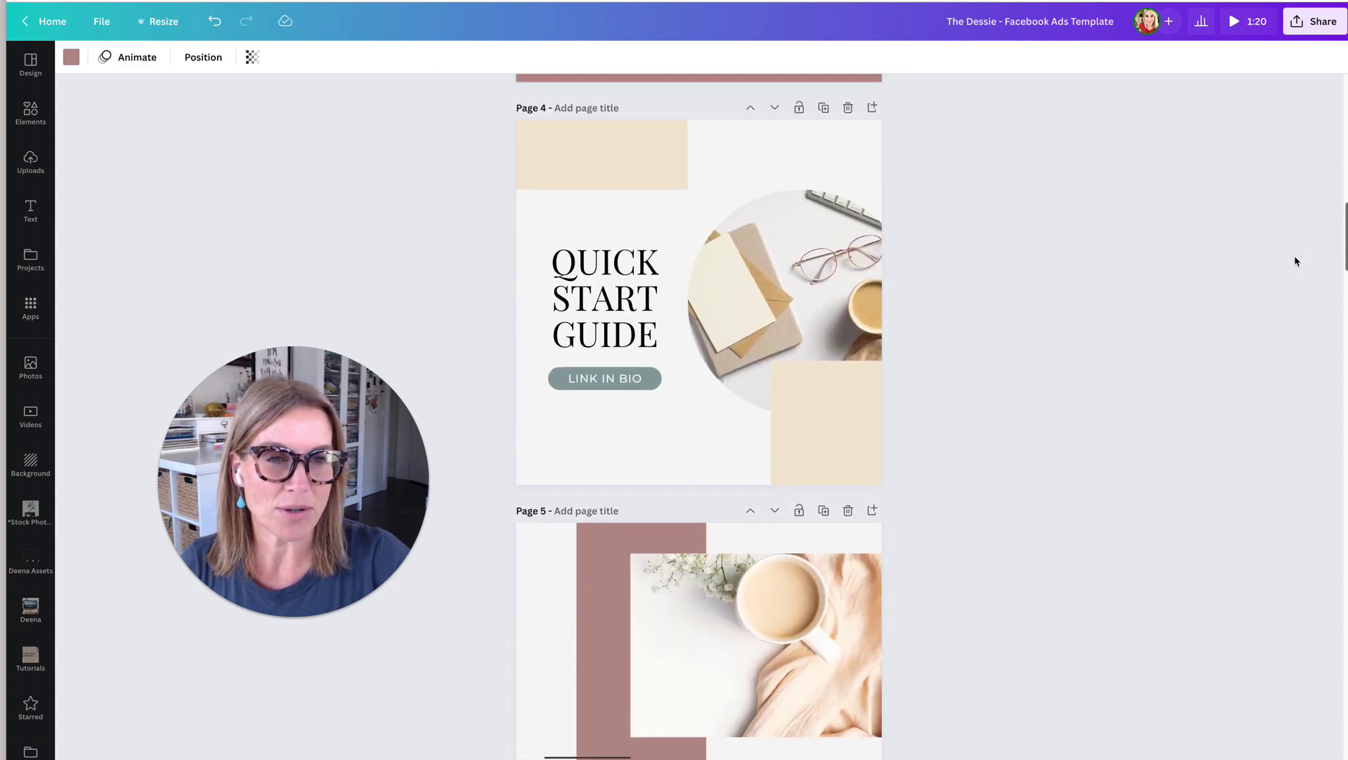
left_click(795, 434)
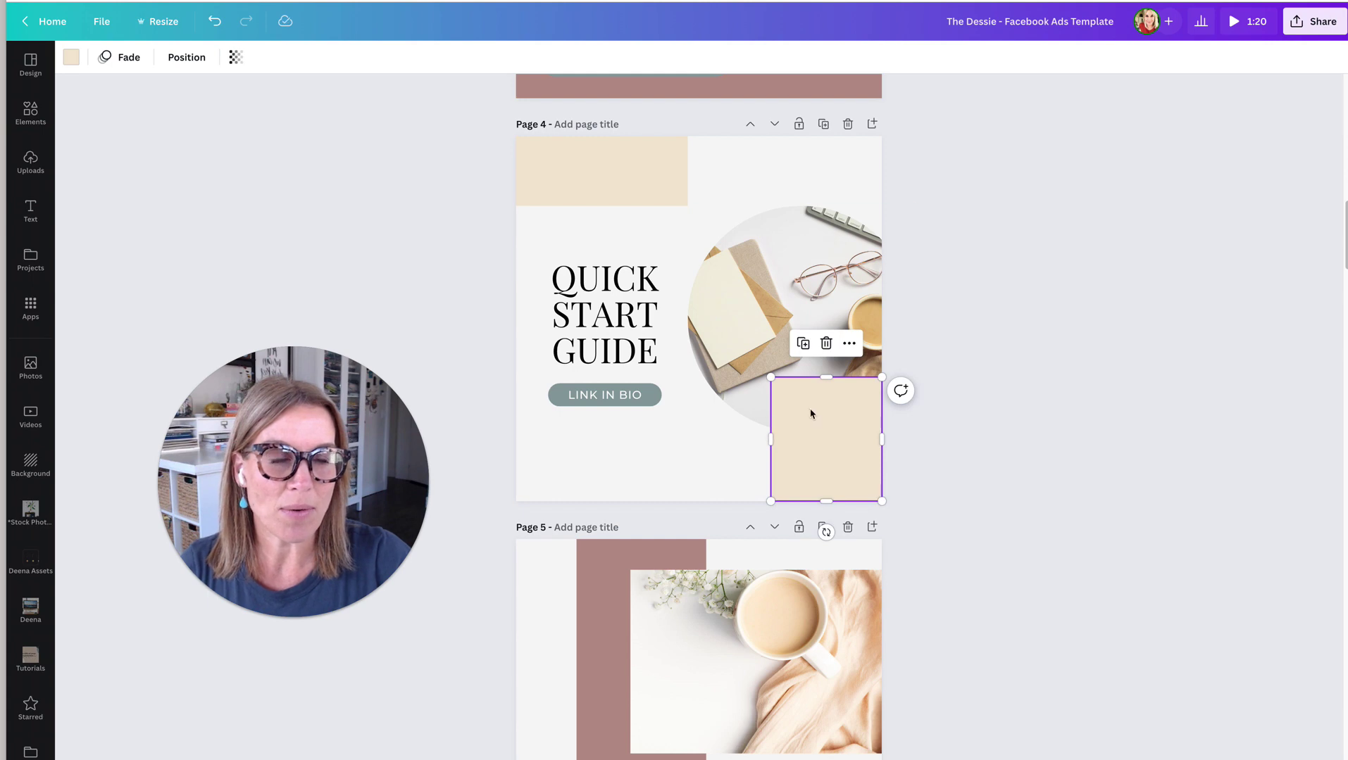
left_click(850, 345)
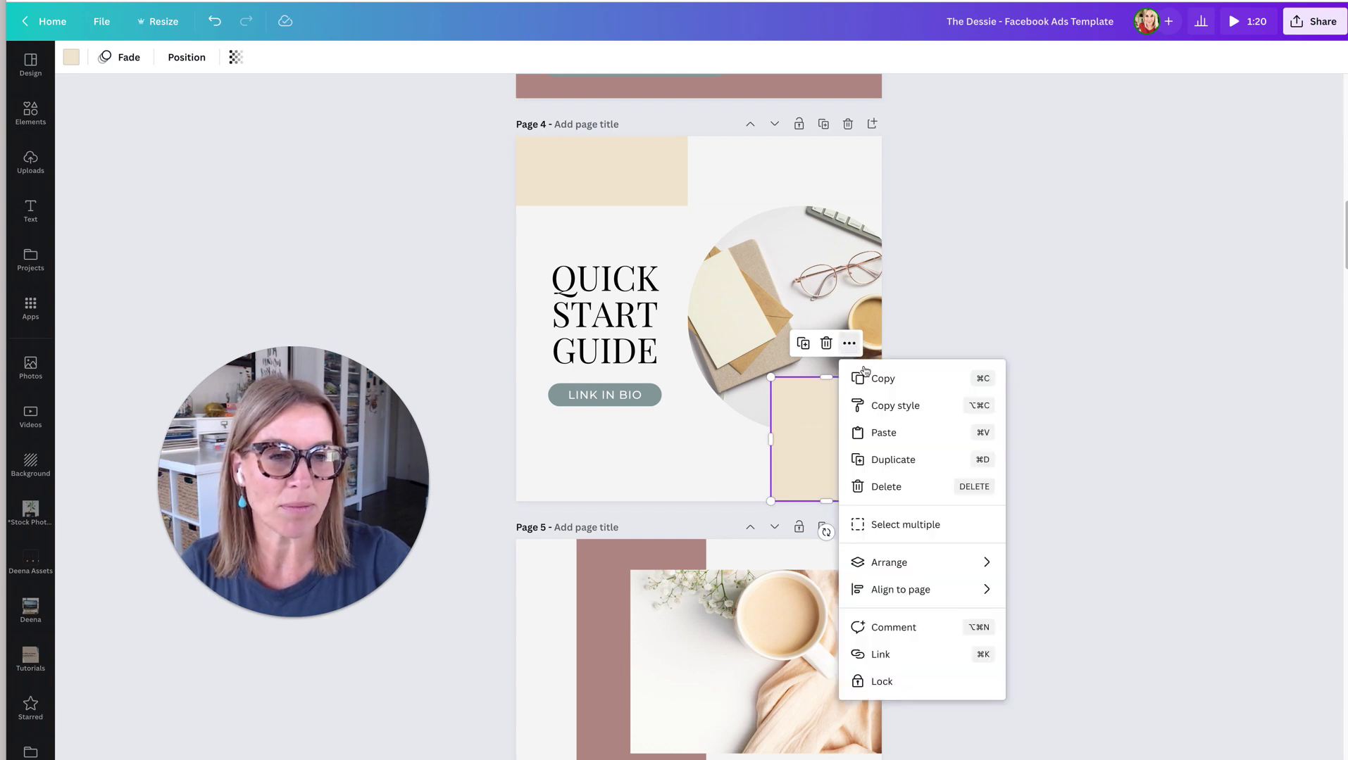
mouse_move(888, 565)
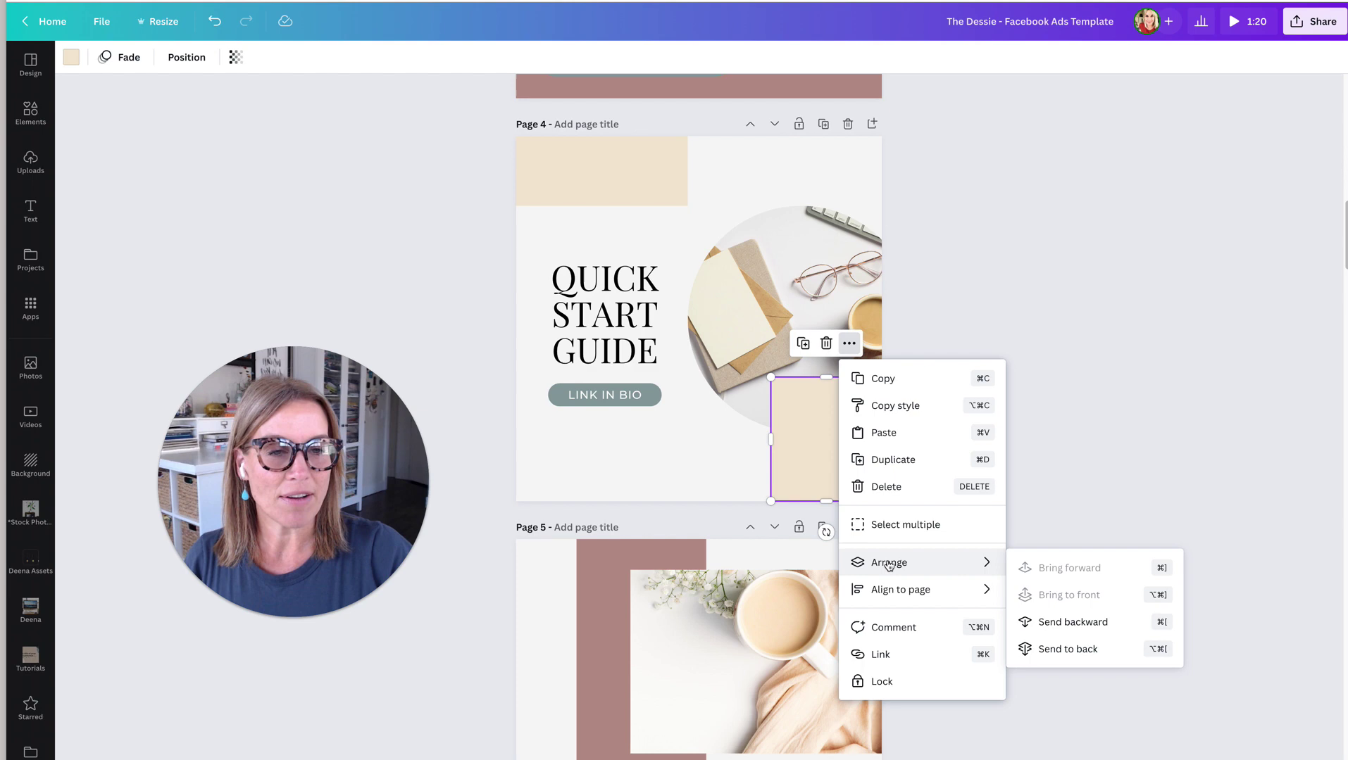
left_click(1063, 650)
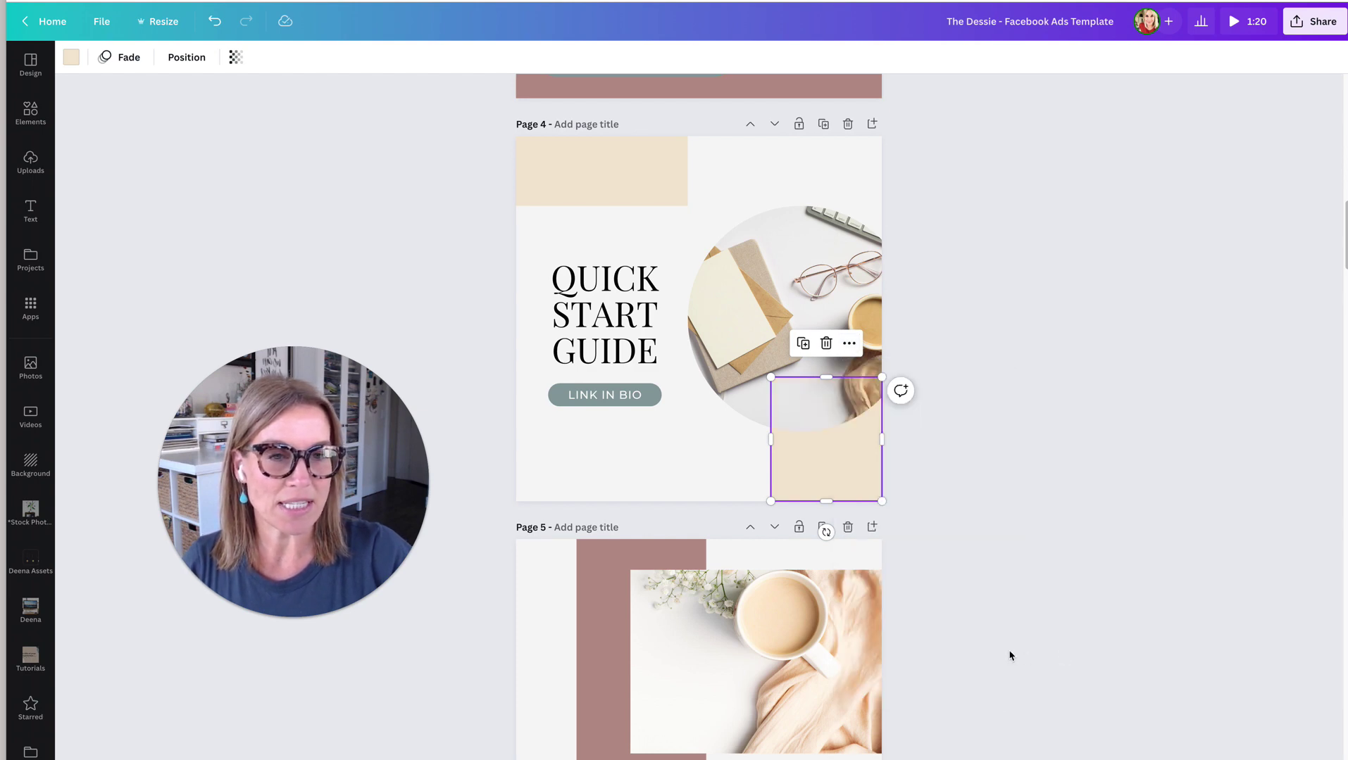
left_click(849, 343)
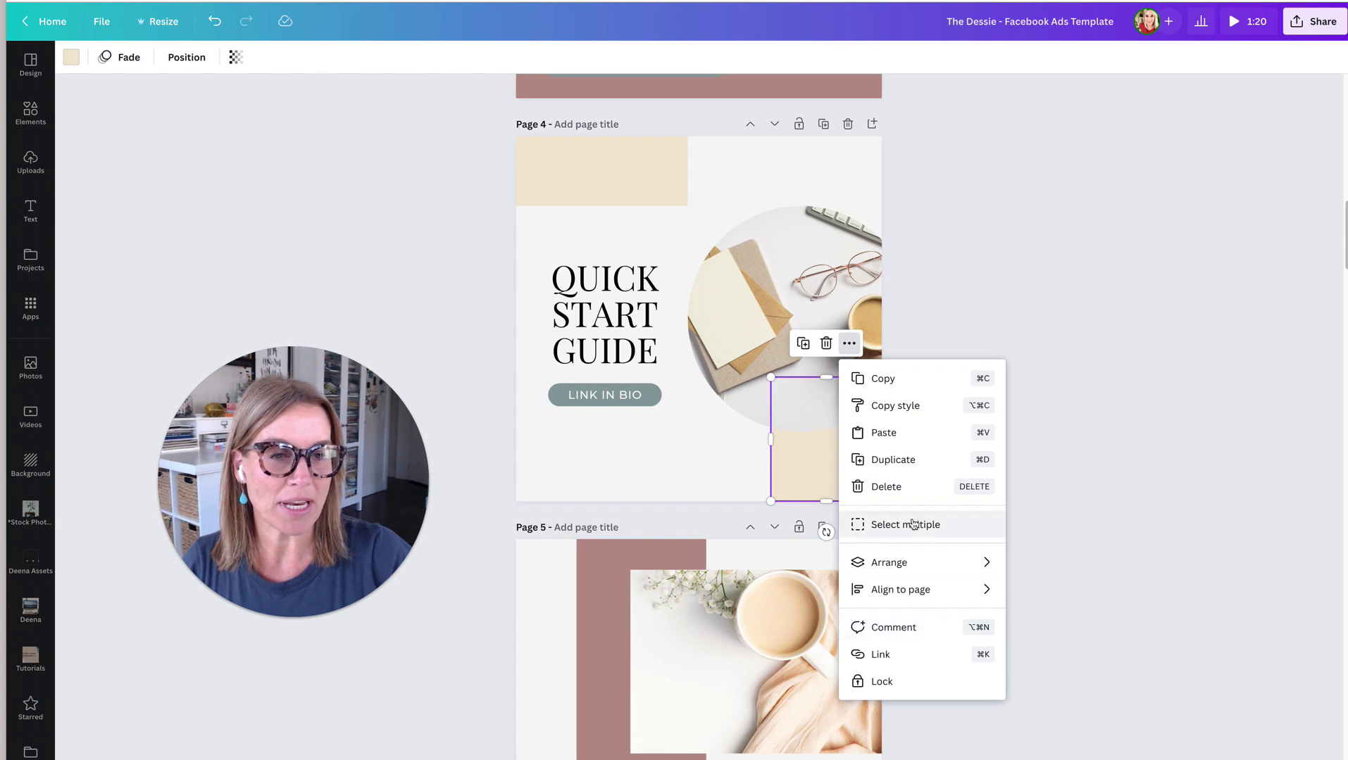
left_click(688, 491)
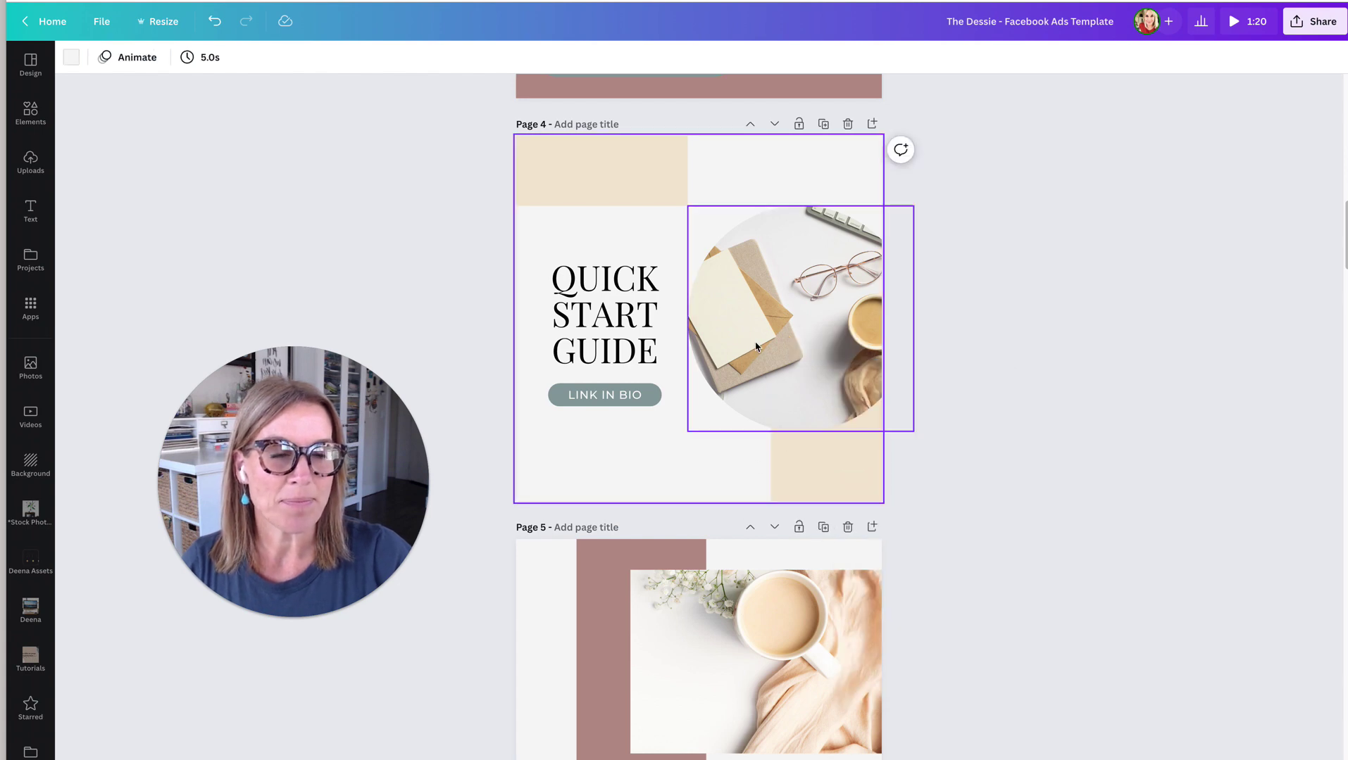
- Send Page 4's circular photo one layer backward so the beige square overlaps it
left_click(801, 378)
left_click(824, 172)
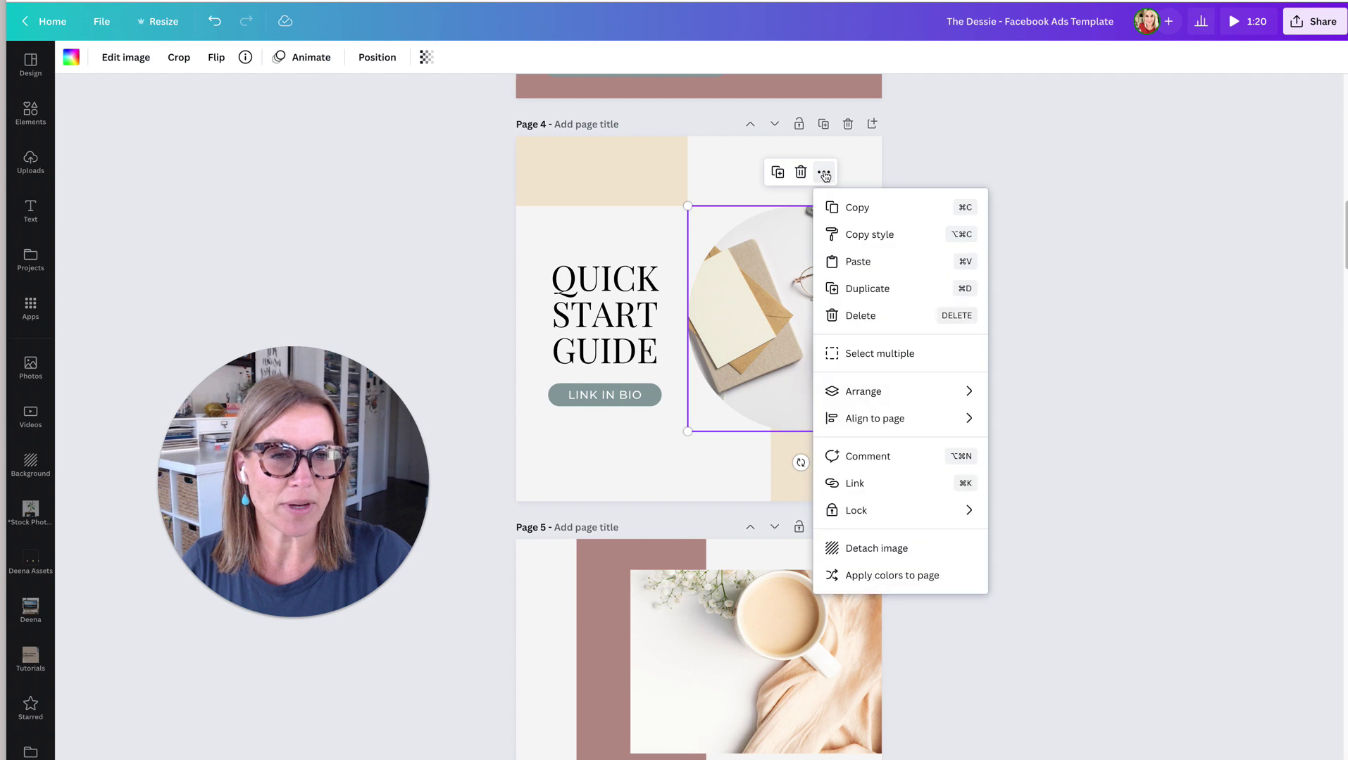
mouse_move(870, 393)
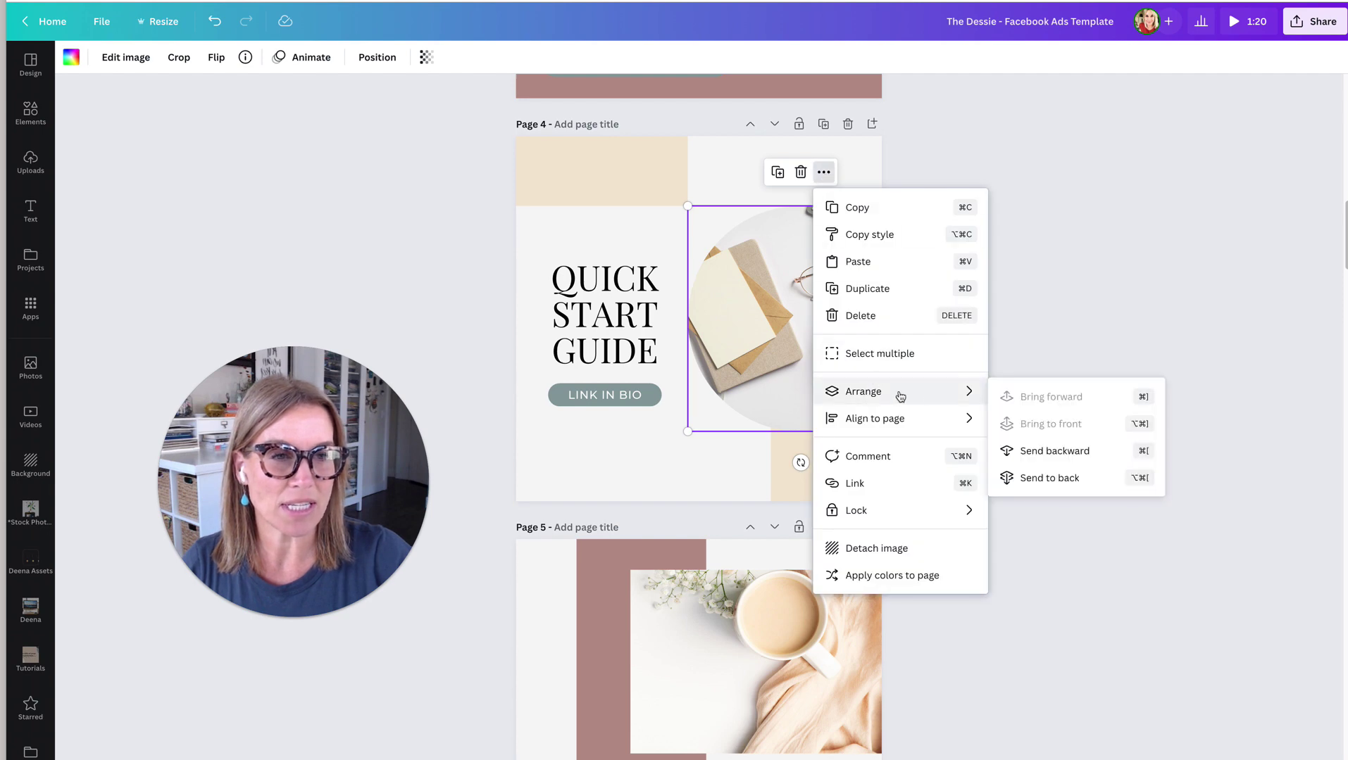
left_click(1046, 477)
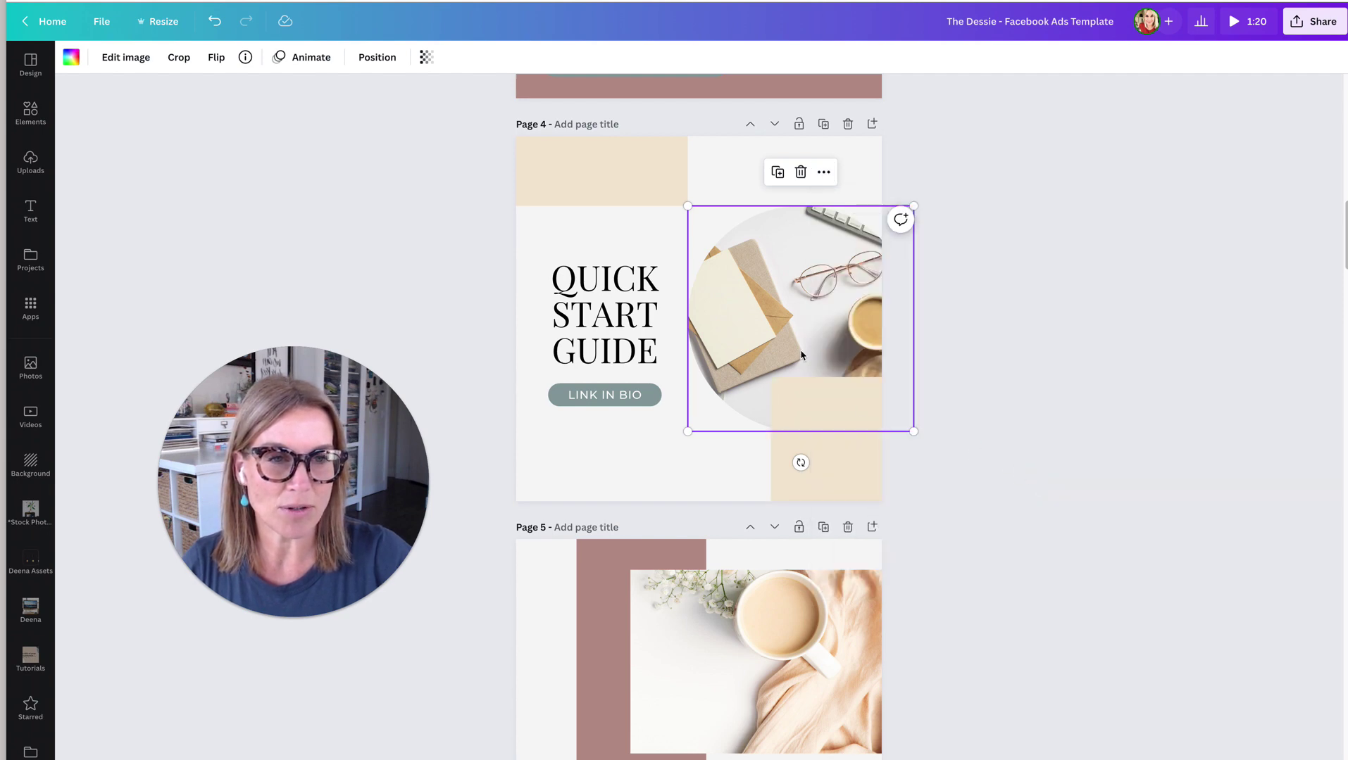
left_click(824, 173)
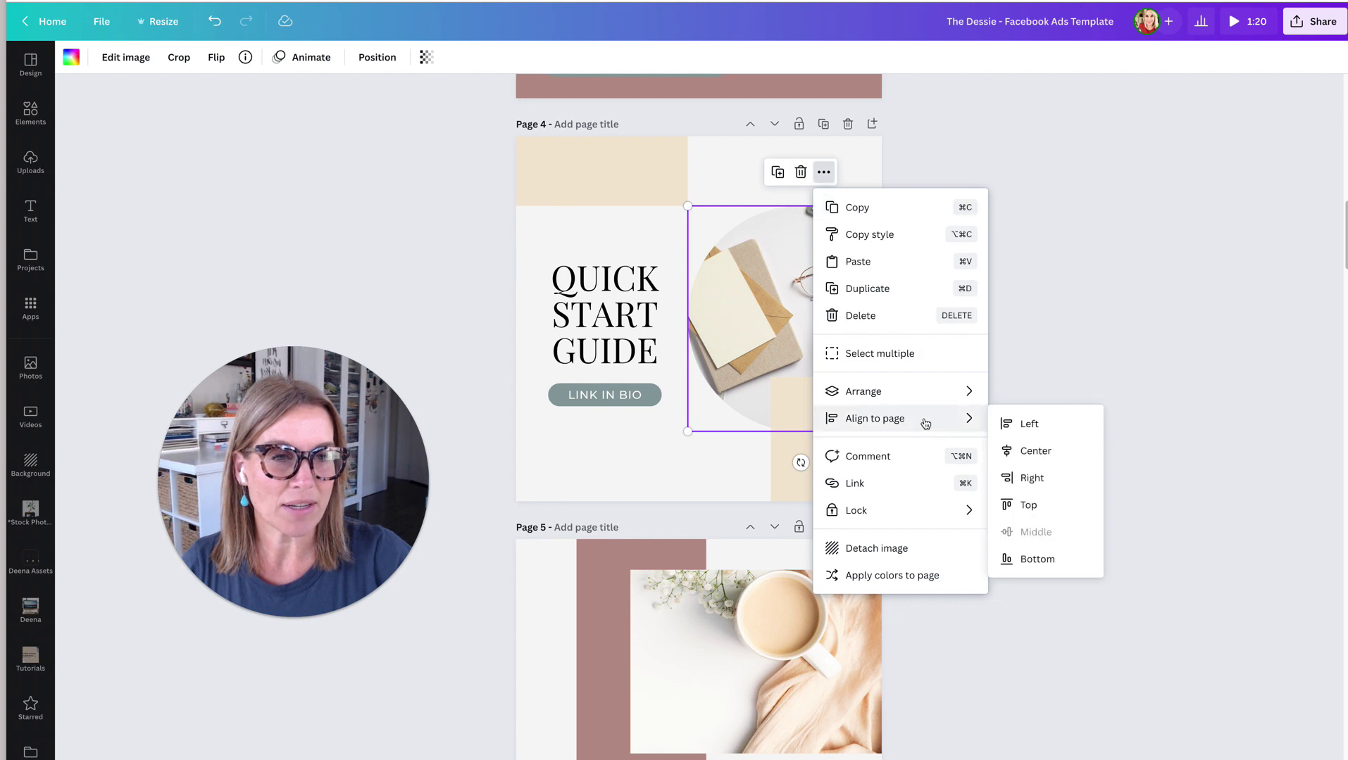
- Bring the circle photo forward in front of the beige block
mouse_move(981, 398)
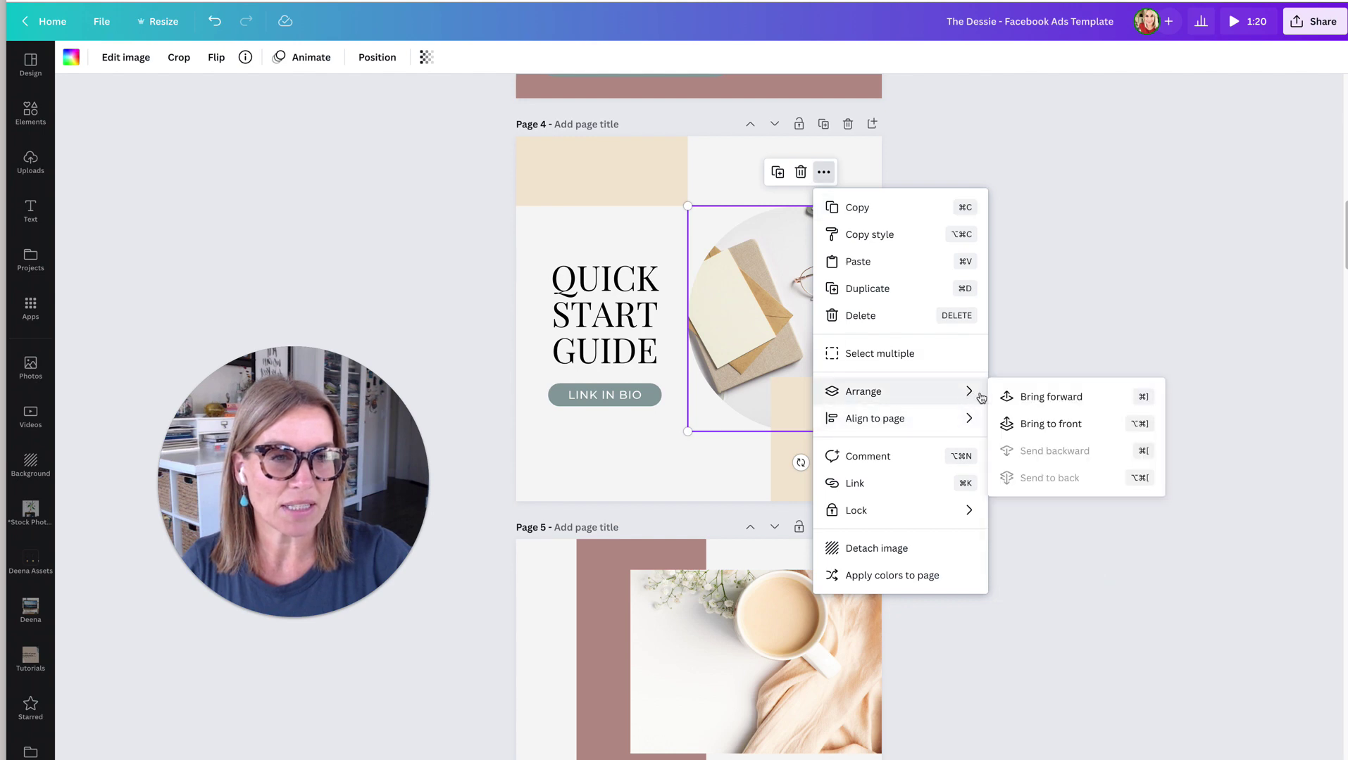
left_click(1026, 396)
left_click(639, 463)
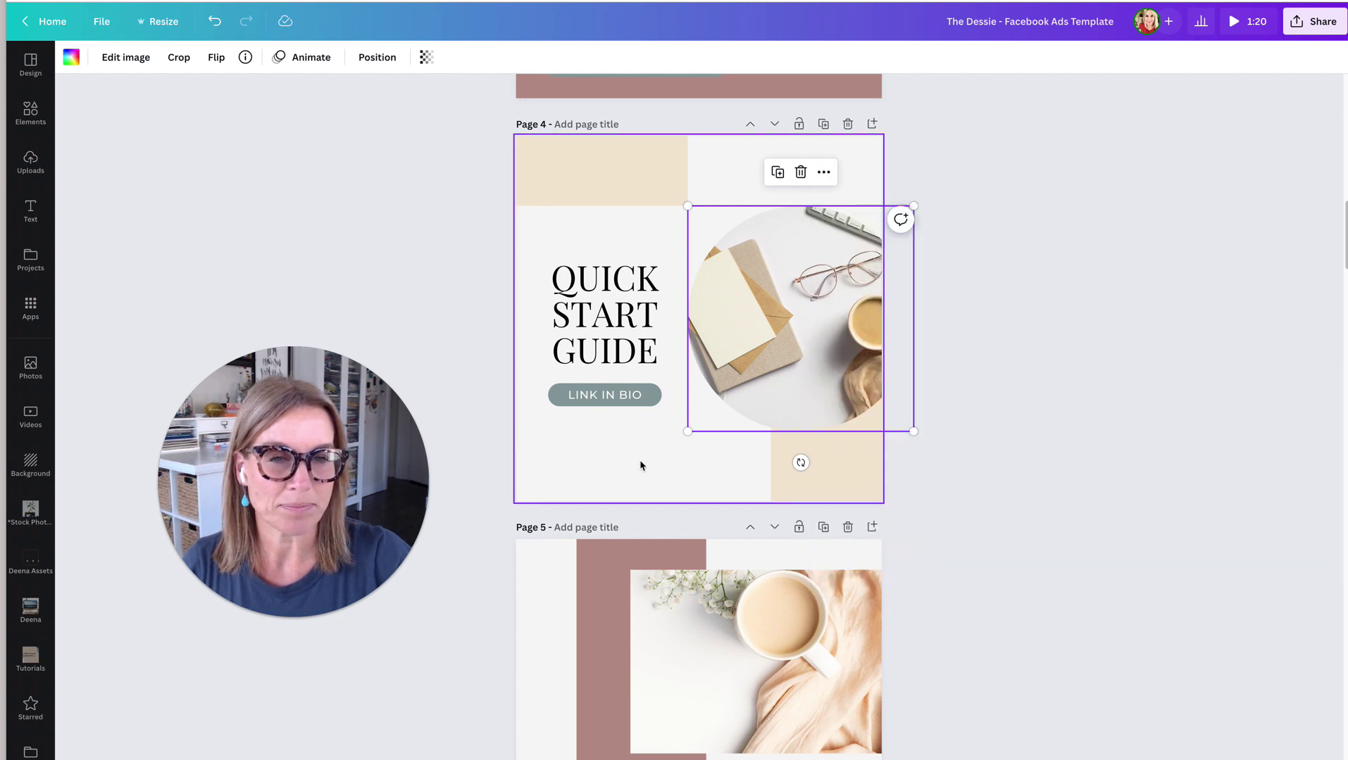
- Align the QUICK START GUIDE heading to the page's left, then drag it back beside the photo
left_click(621, 338)
left_click(628, 223)
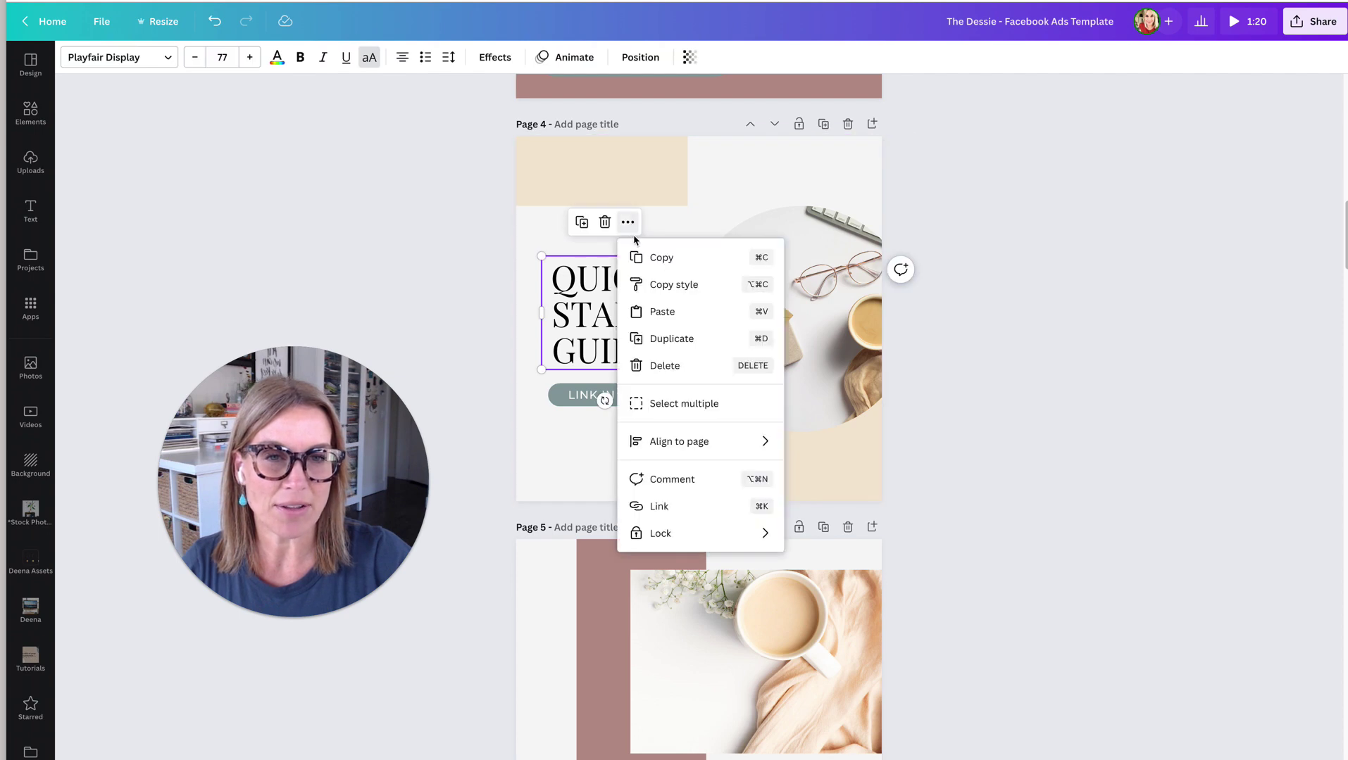
mouse_move(677, 442)
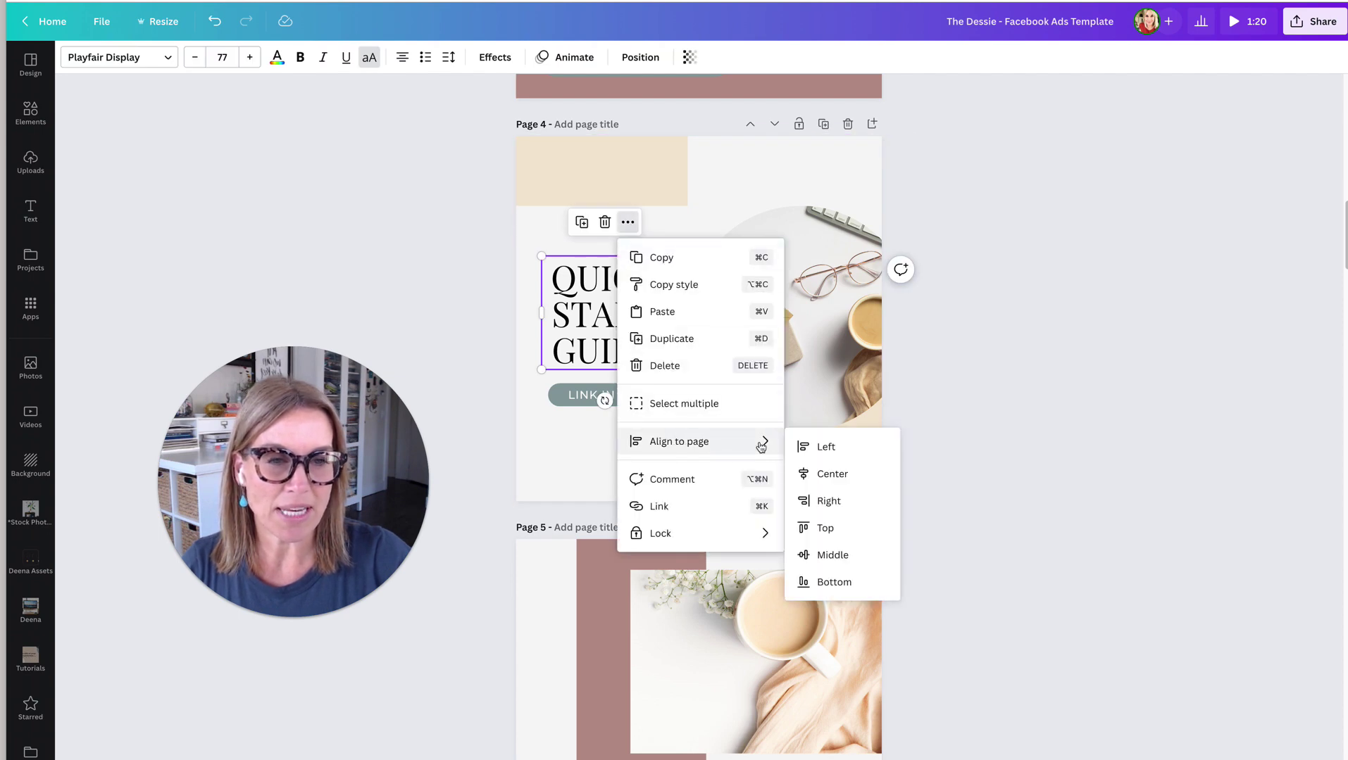
left_click(836, 452)
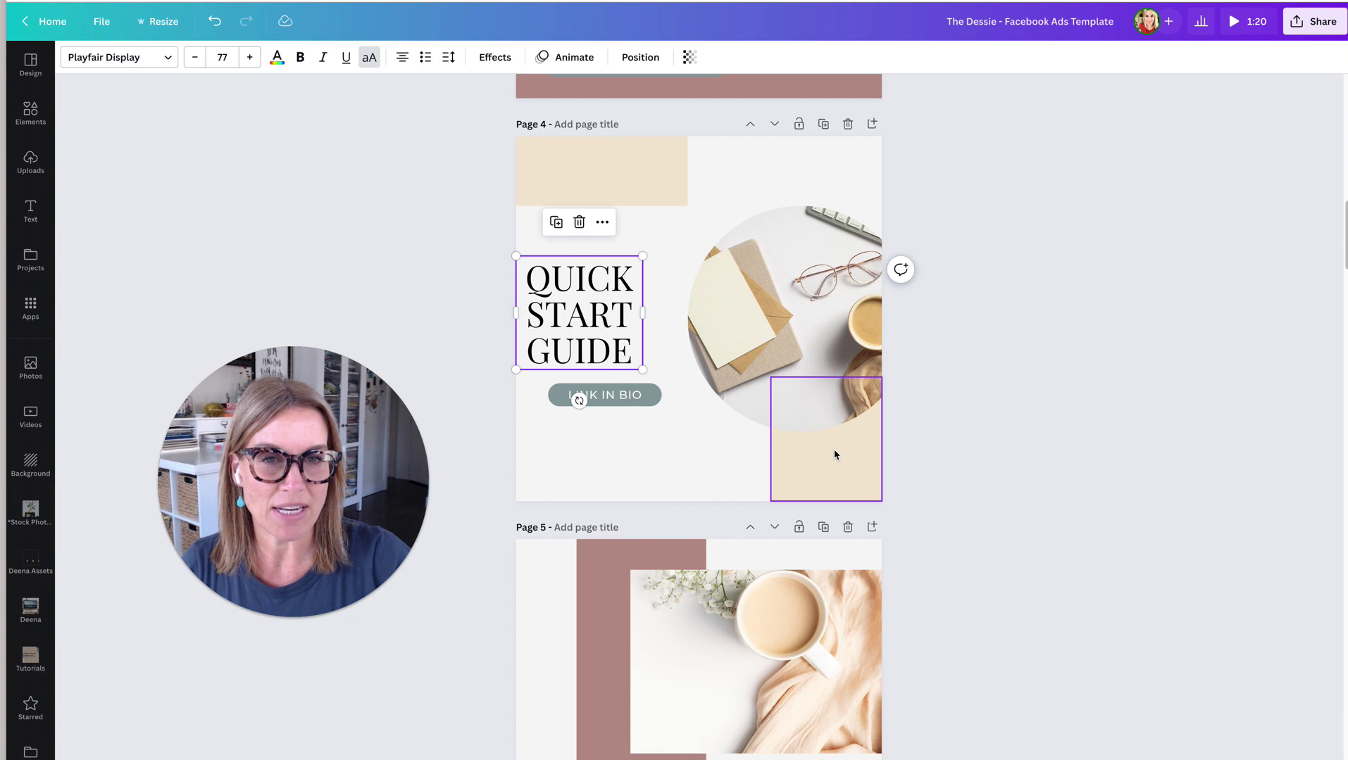
left_click(603, 222)
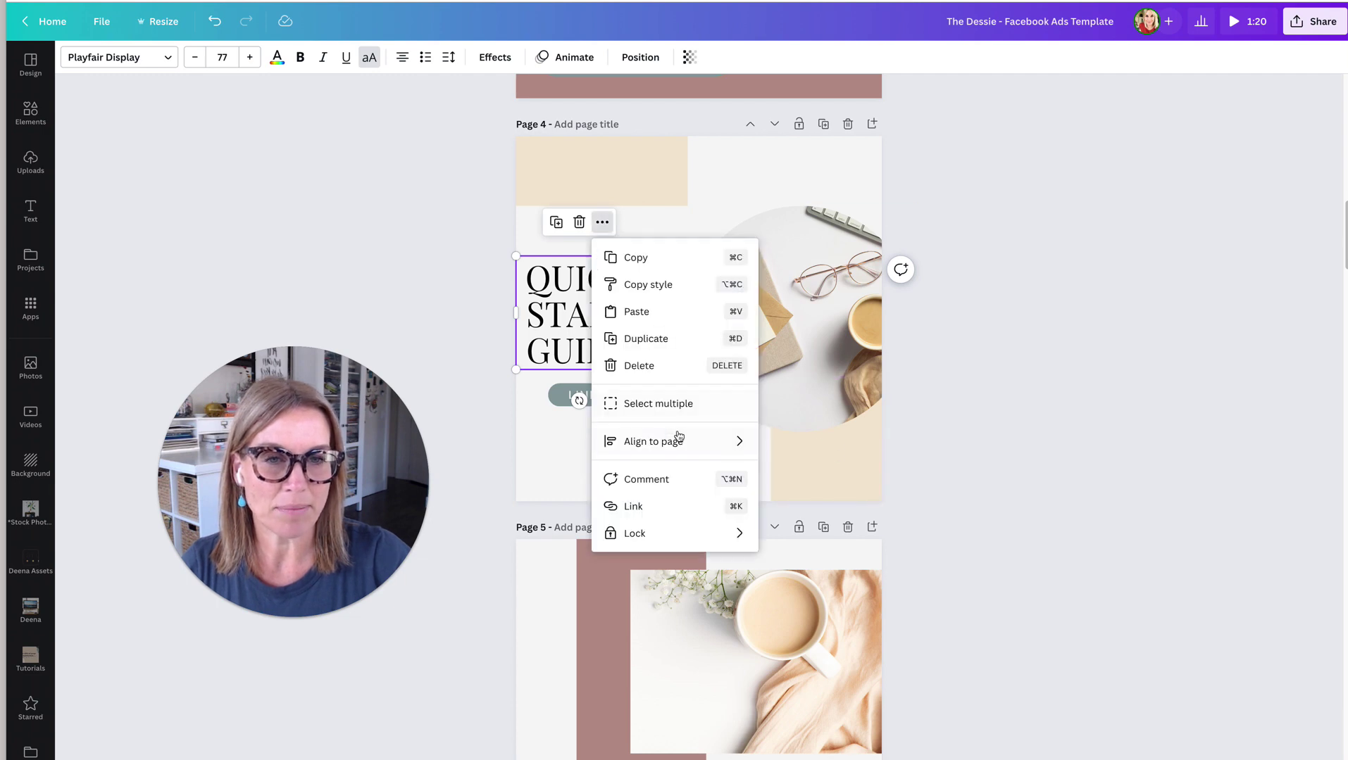
mouse_move(681, 447)
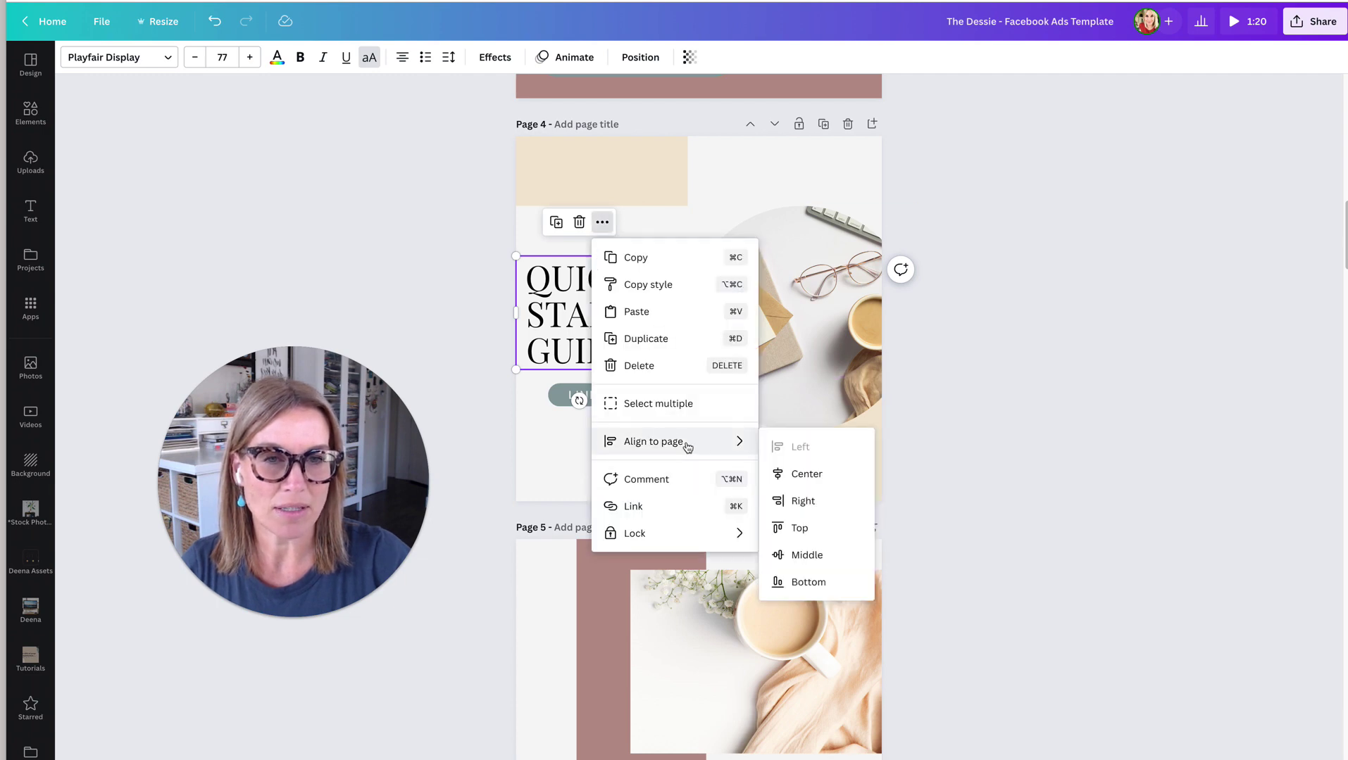
left_click(546, 459)
left_click_drag(570, 352, 595, 353)
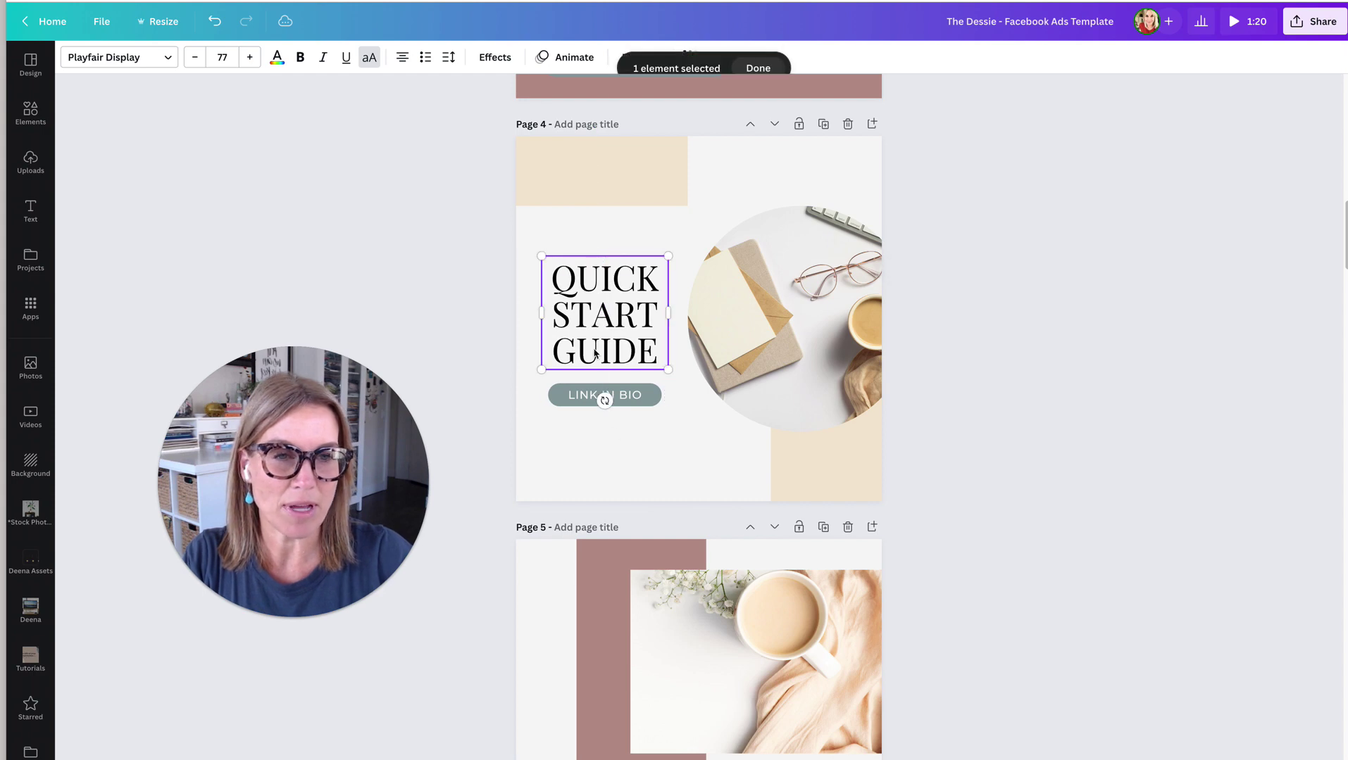
left_click(772, 266)
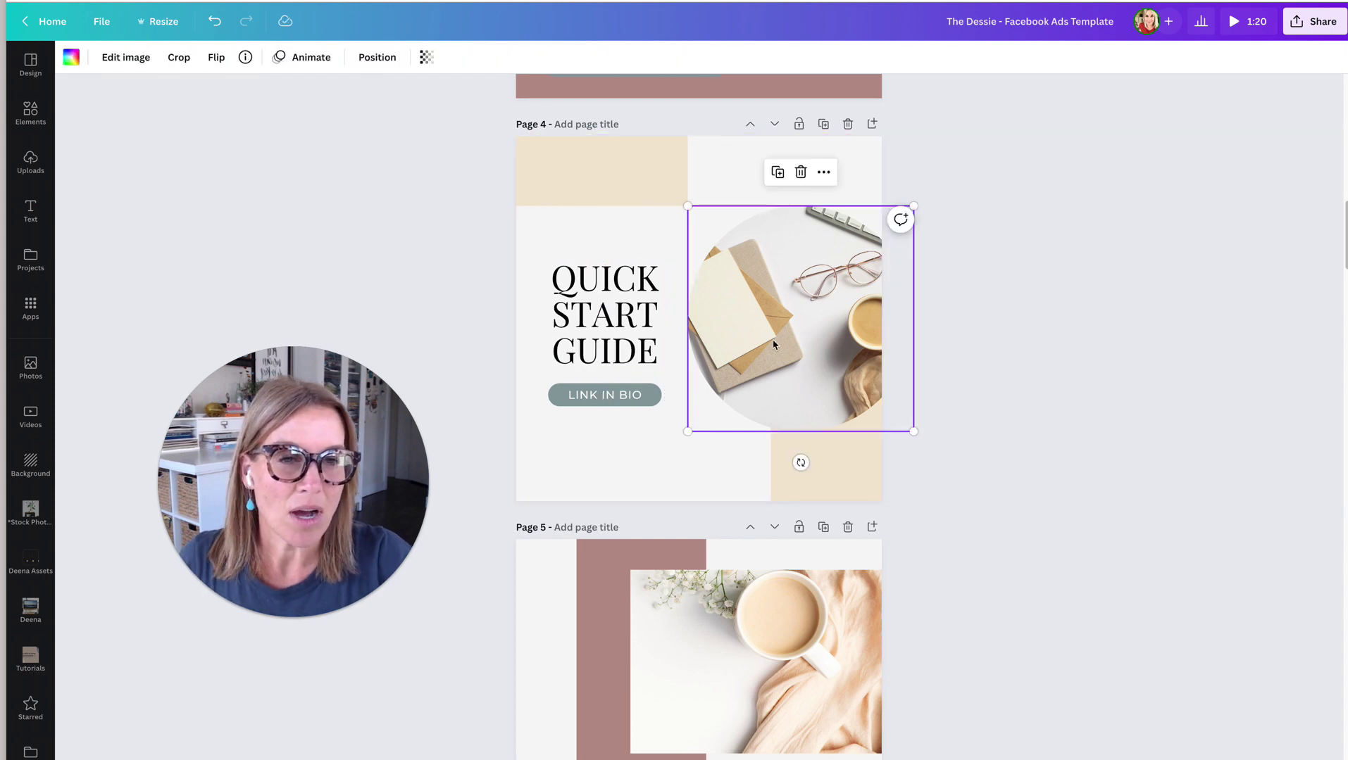
left_click(824, 173)
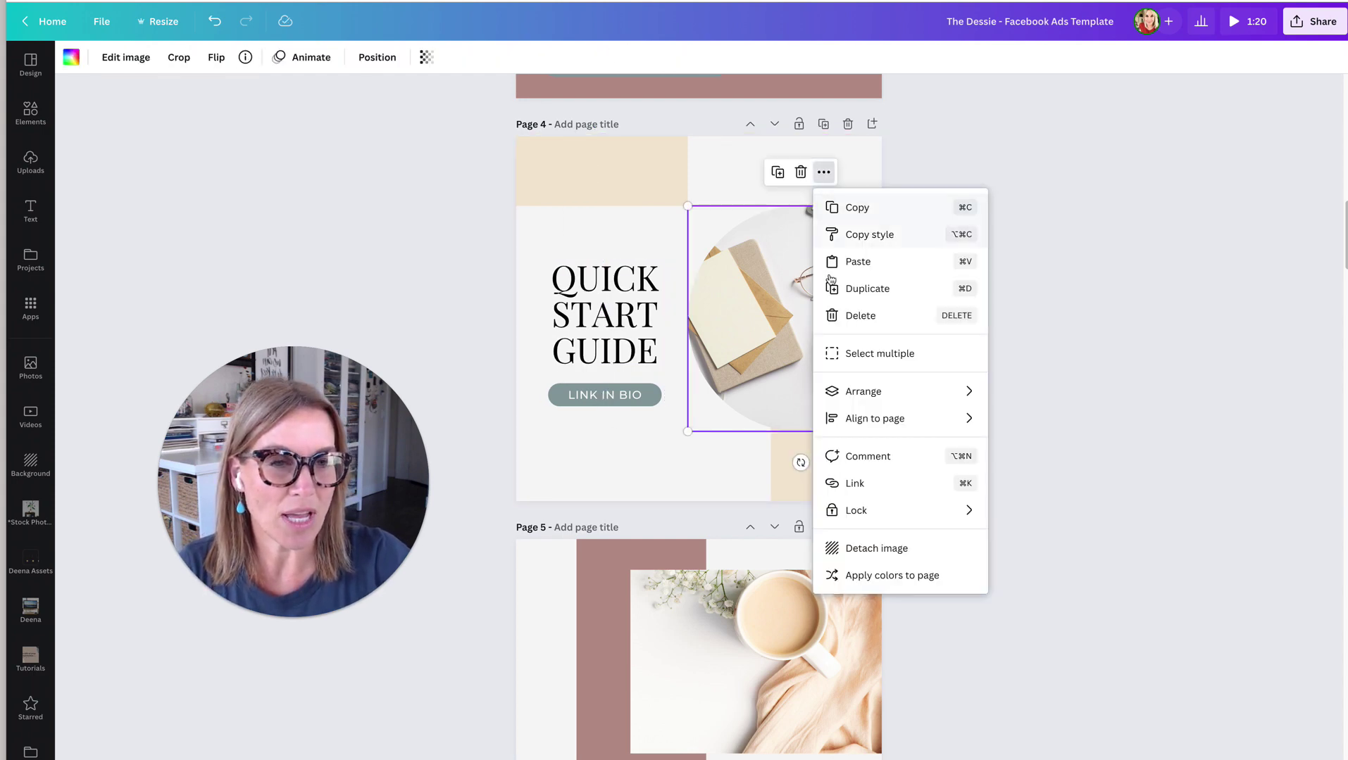
left_click(842, 553)
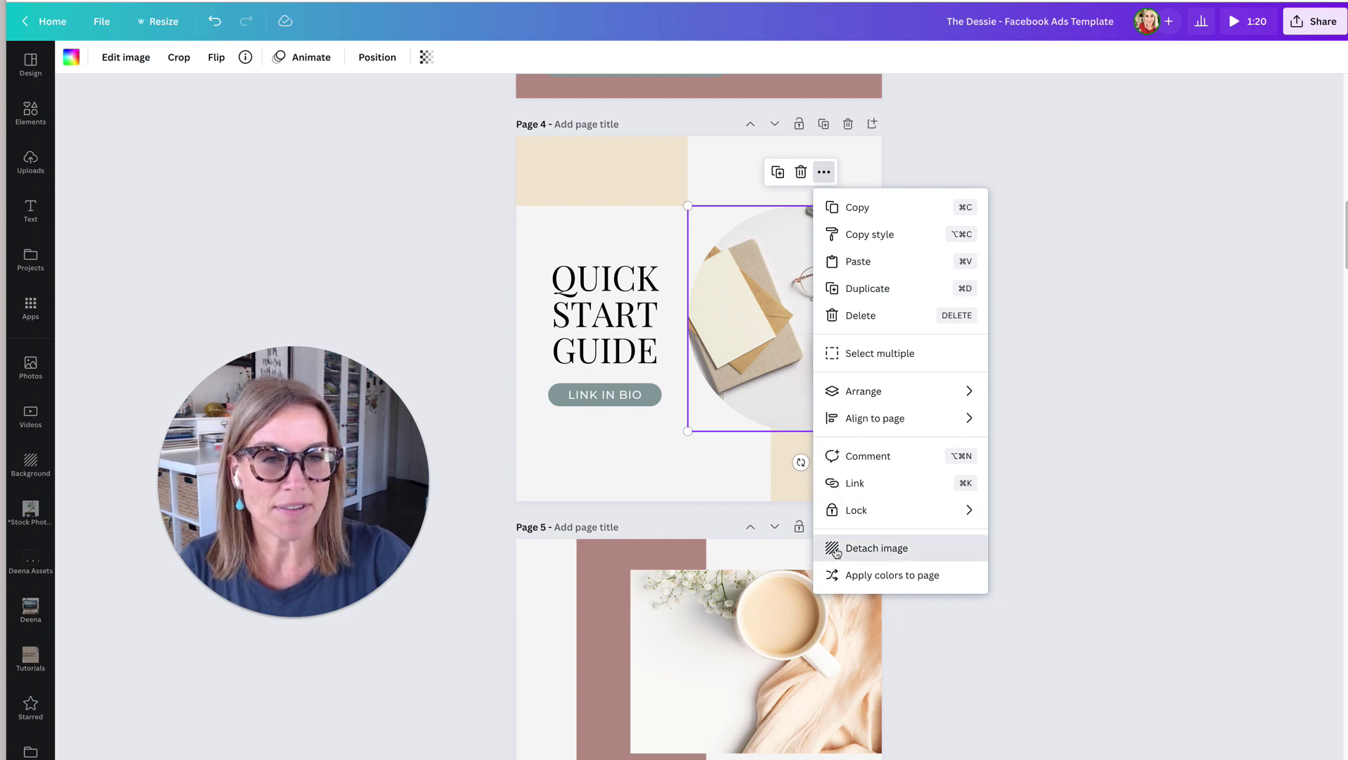
left_click(854, 257)
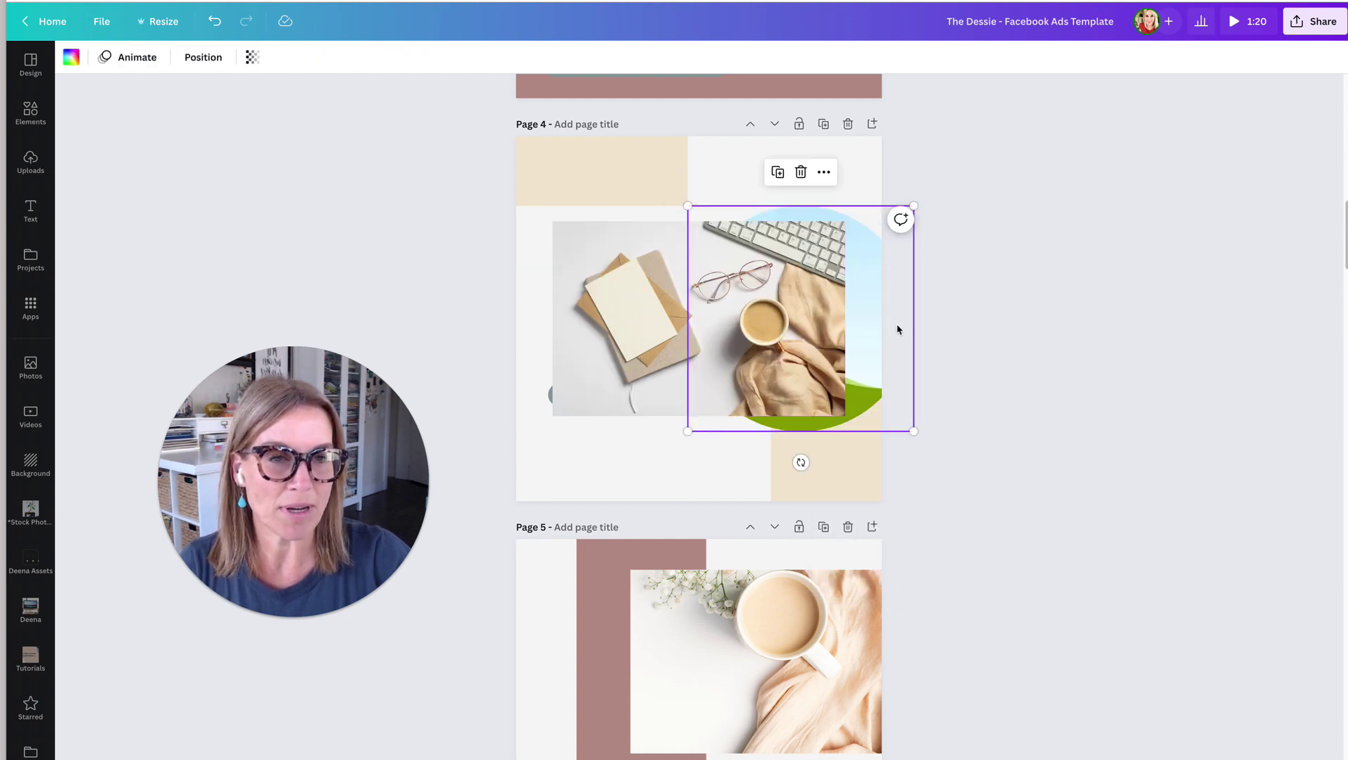
left_click_drag(680, 335, 722, 310)
left_click(790, 349)
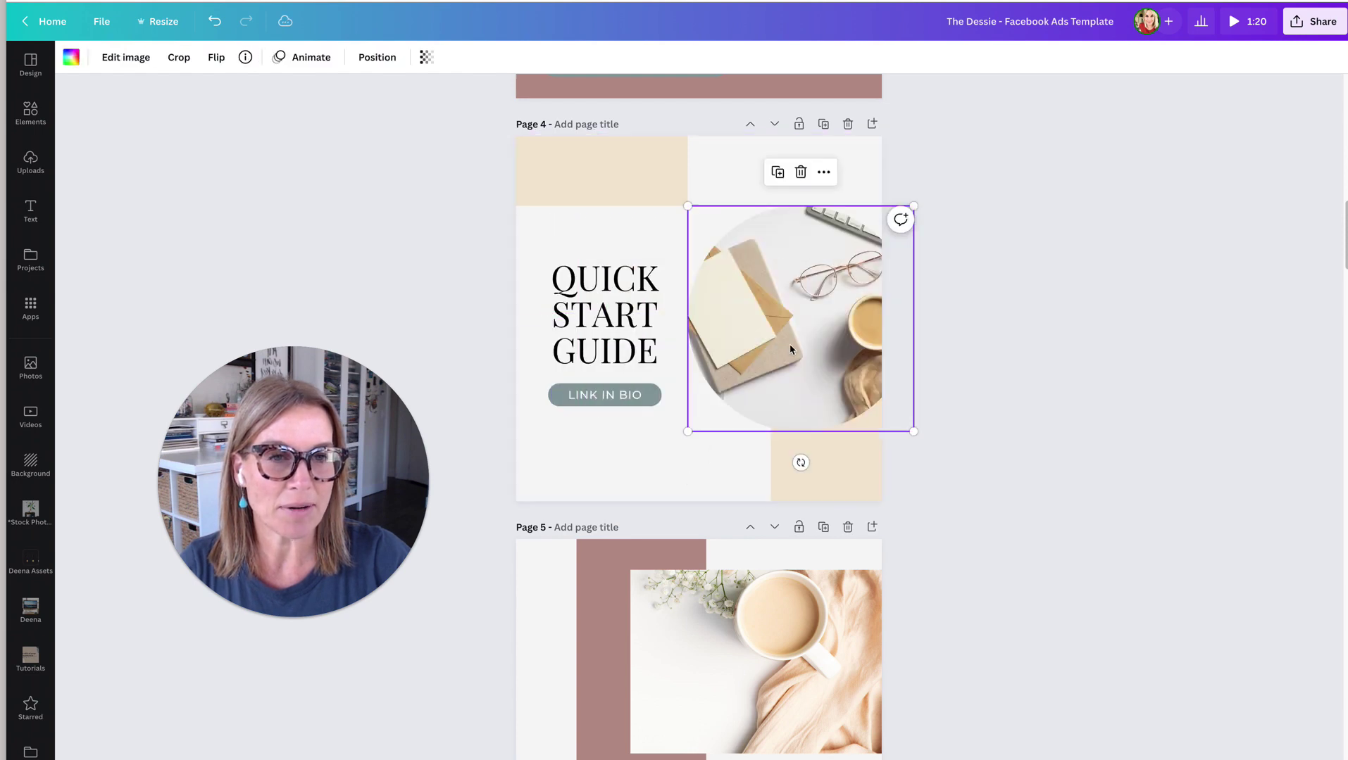
- Lock the circle photo on Page 4 in place
left_click(823, 171)
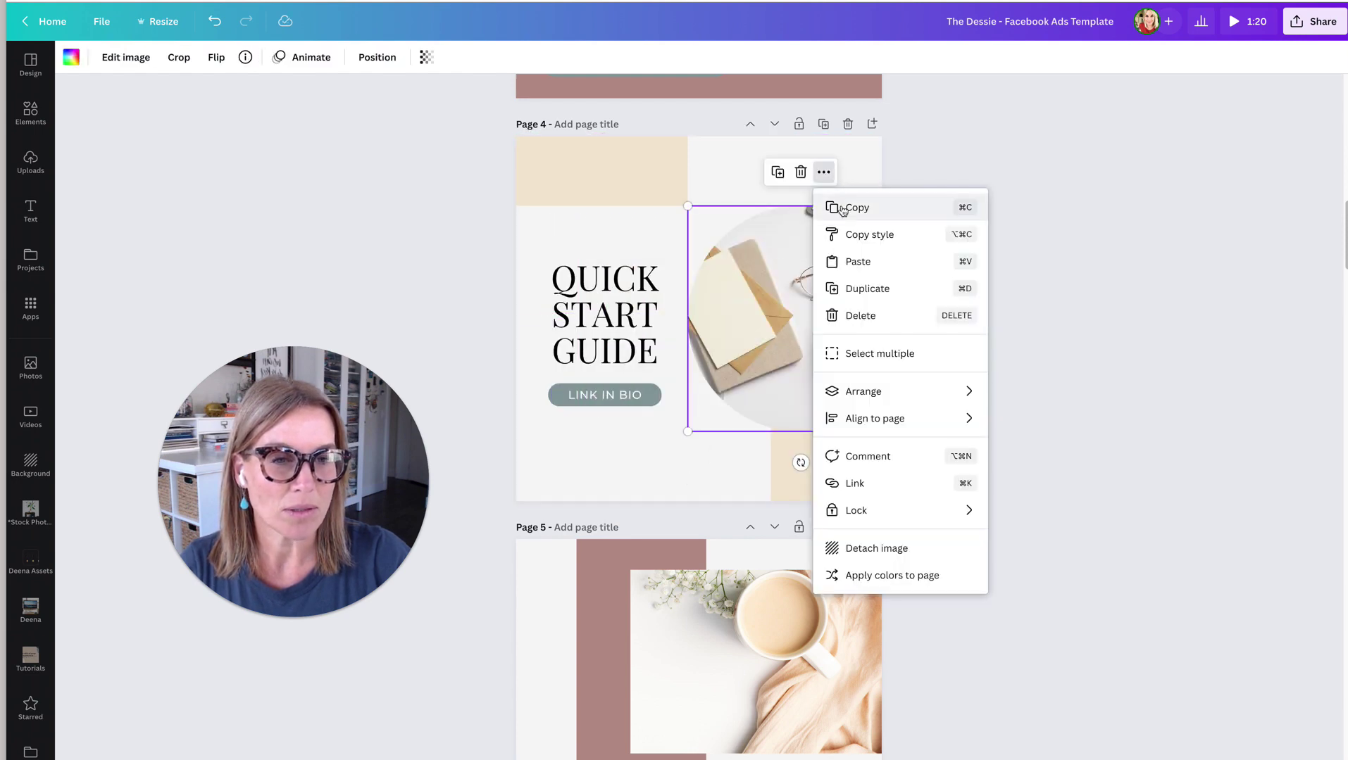
left_click(687, 491)
left_click(749, 331)
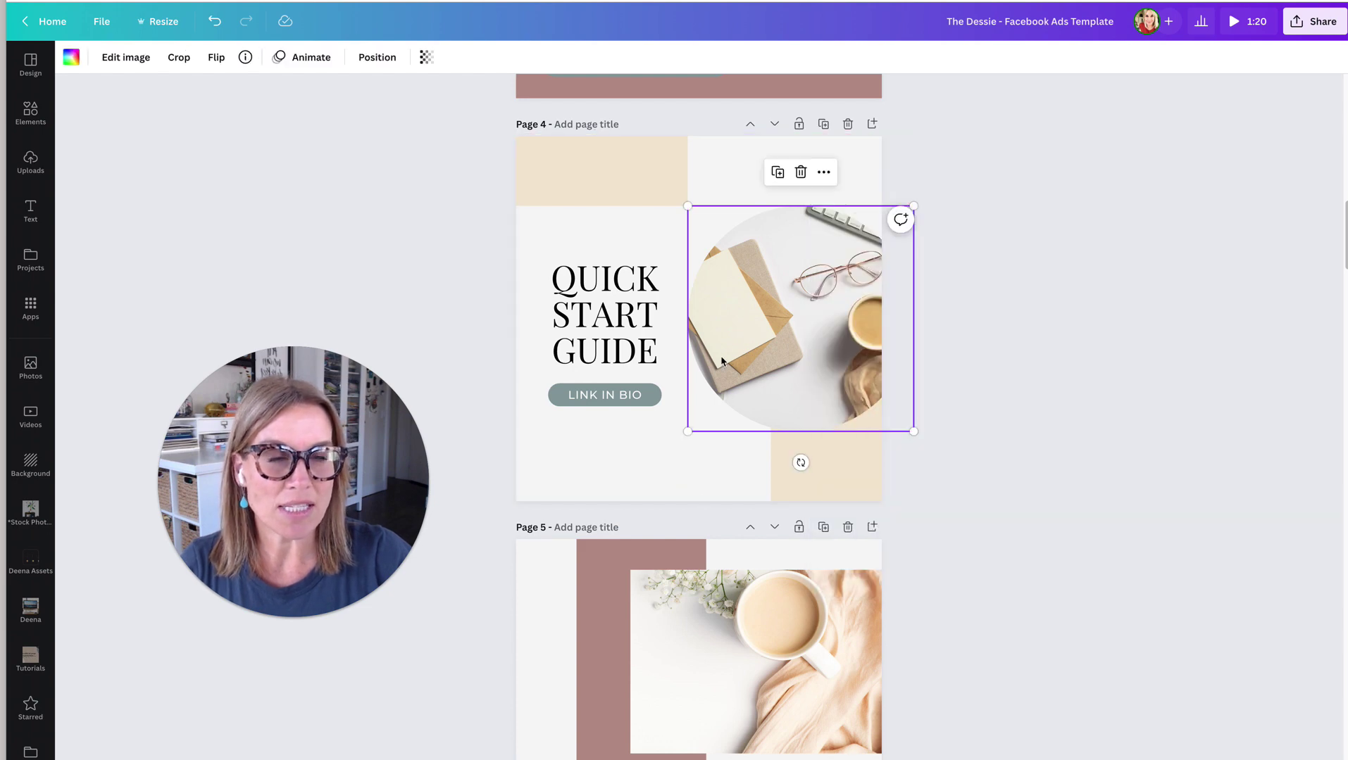
left_click(823, 173)
mouse_move(864, 512)
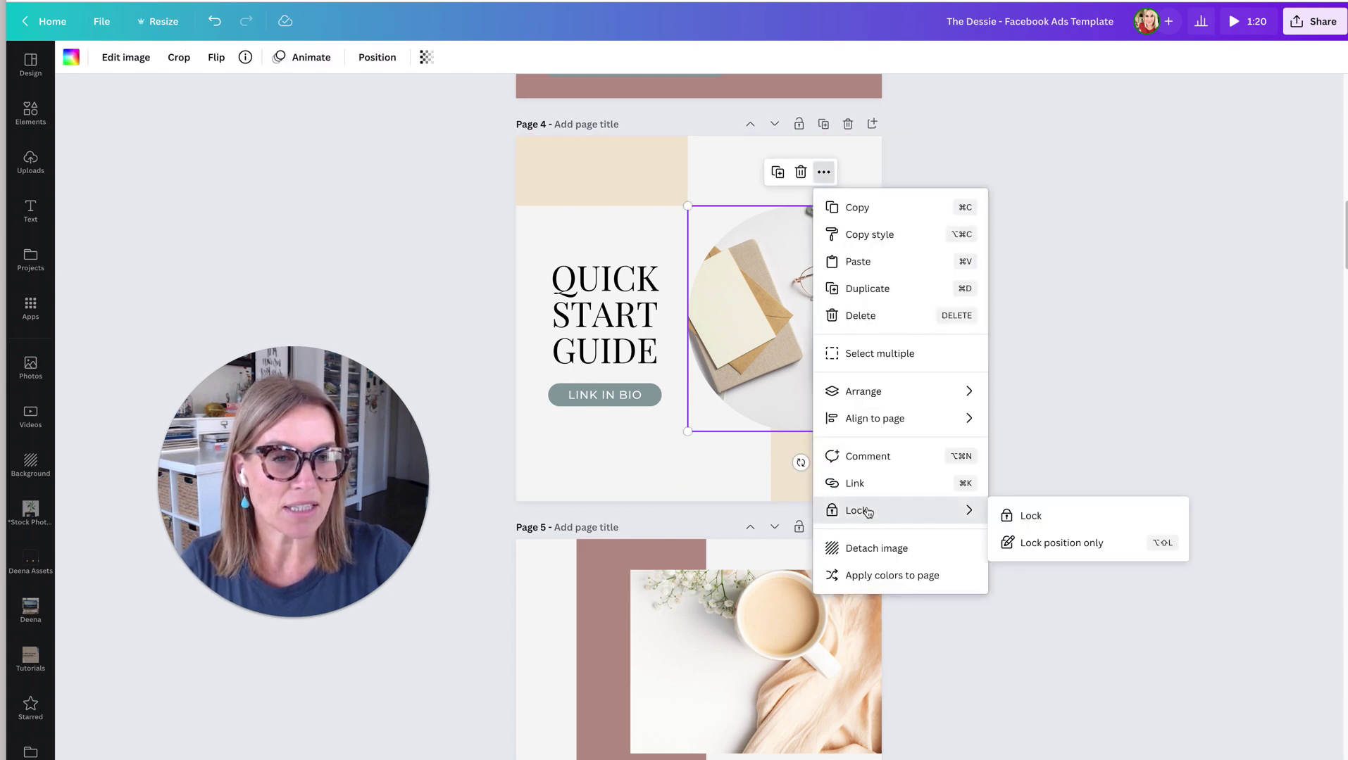
left_click(1031, 520)
left_click(695, 474)
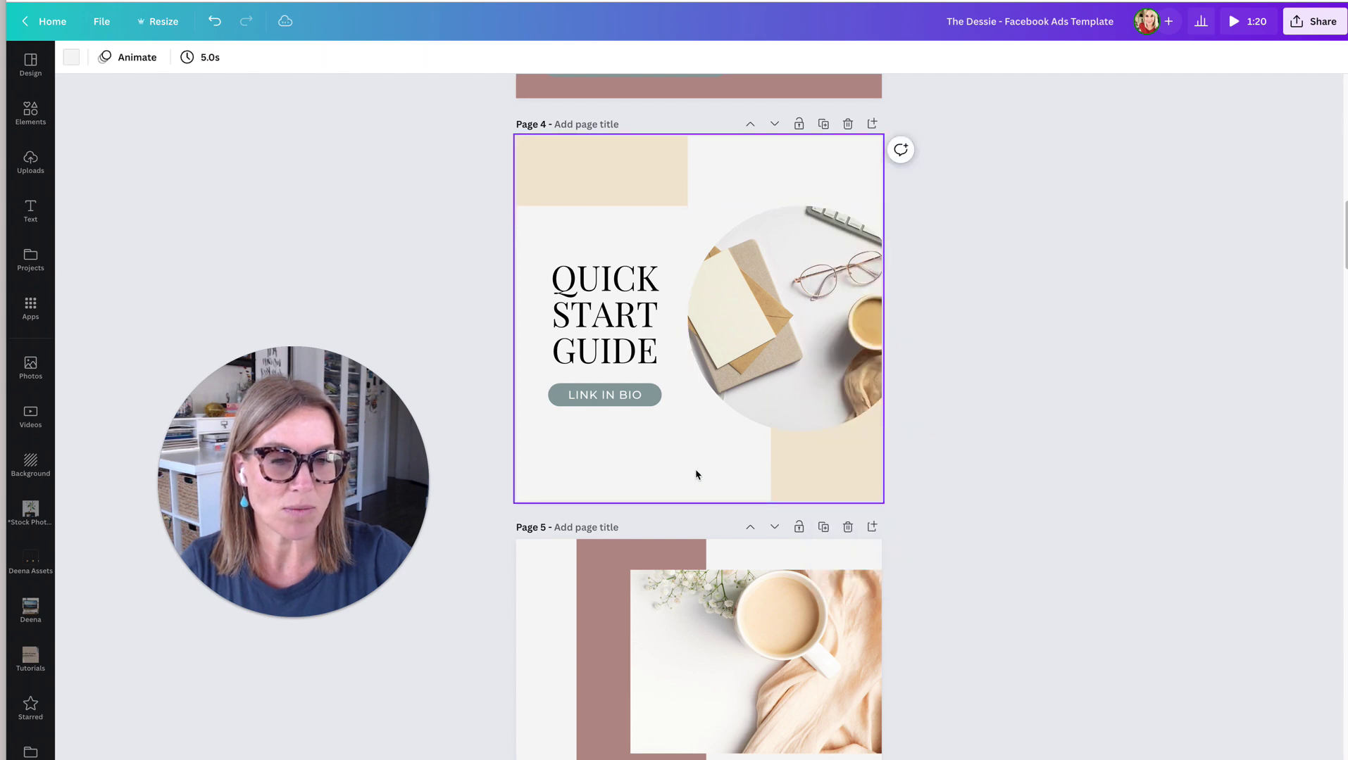
- Select Page 5's coffee photo and mauve rectangle to compare, then return to Page 4
scroll(735, 336, "down", 5)
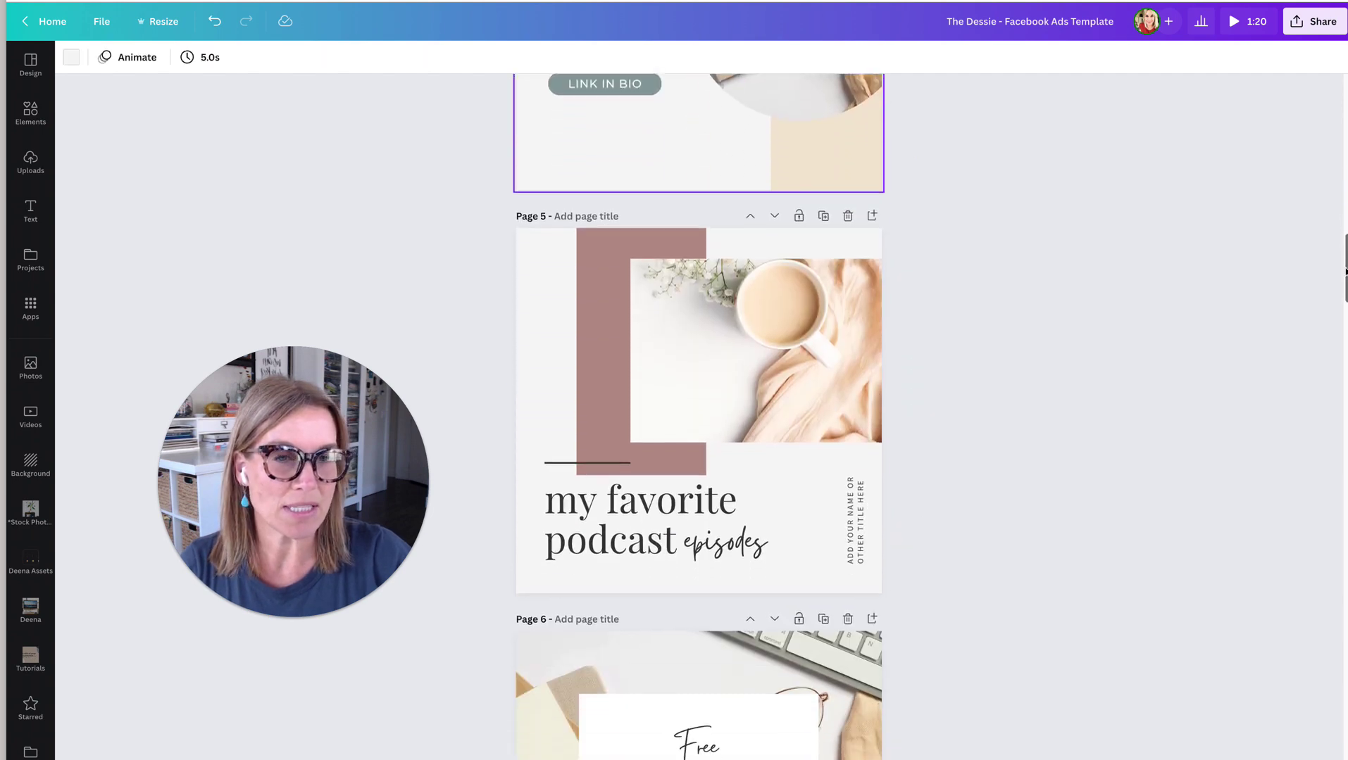
left_click(735, 336)
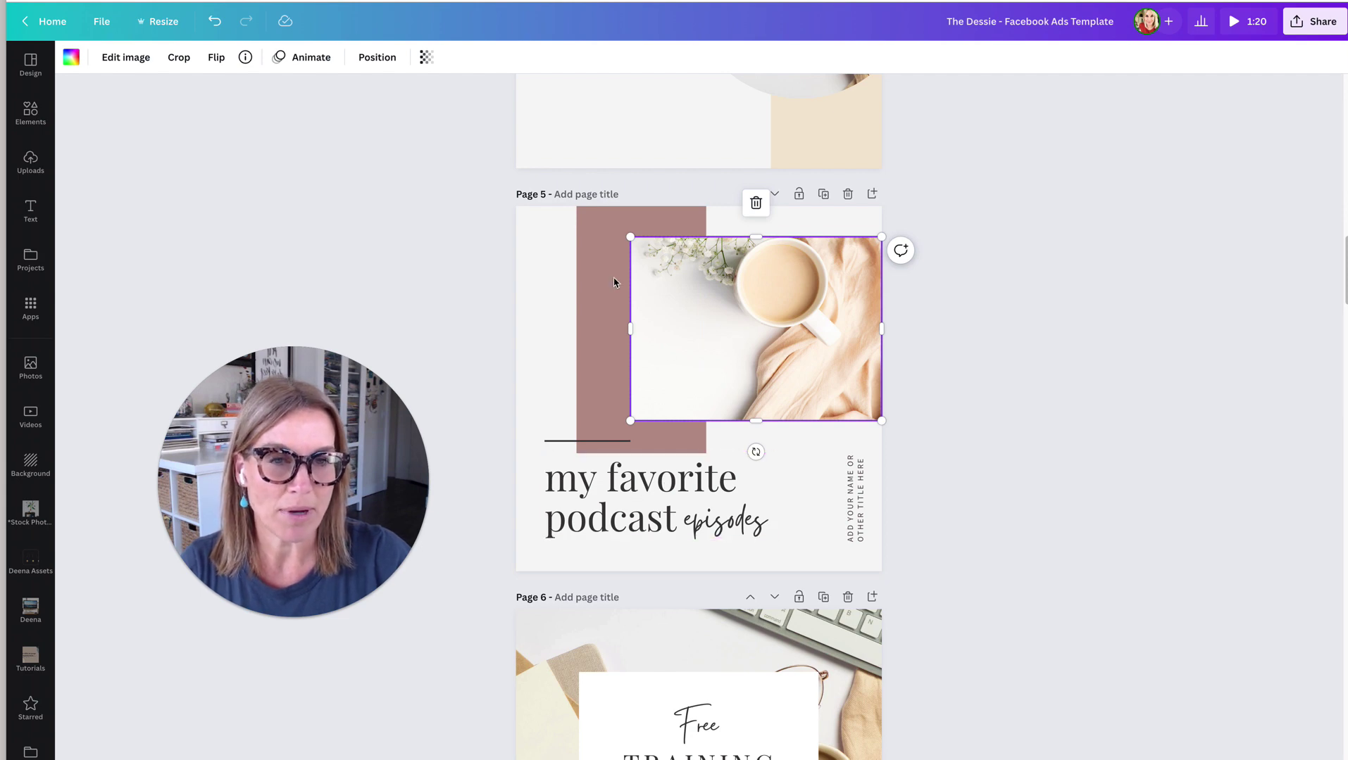
left_click(594, 307)
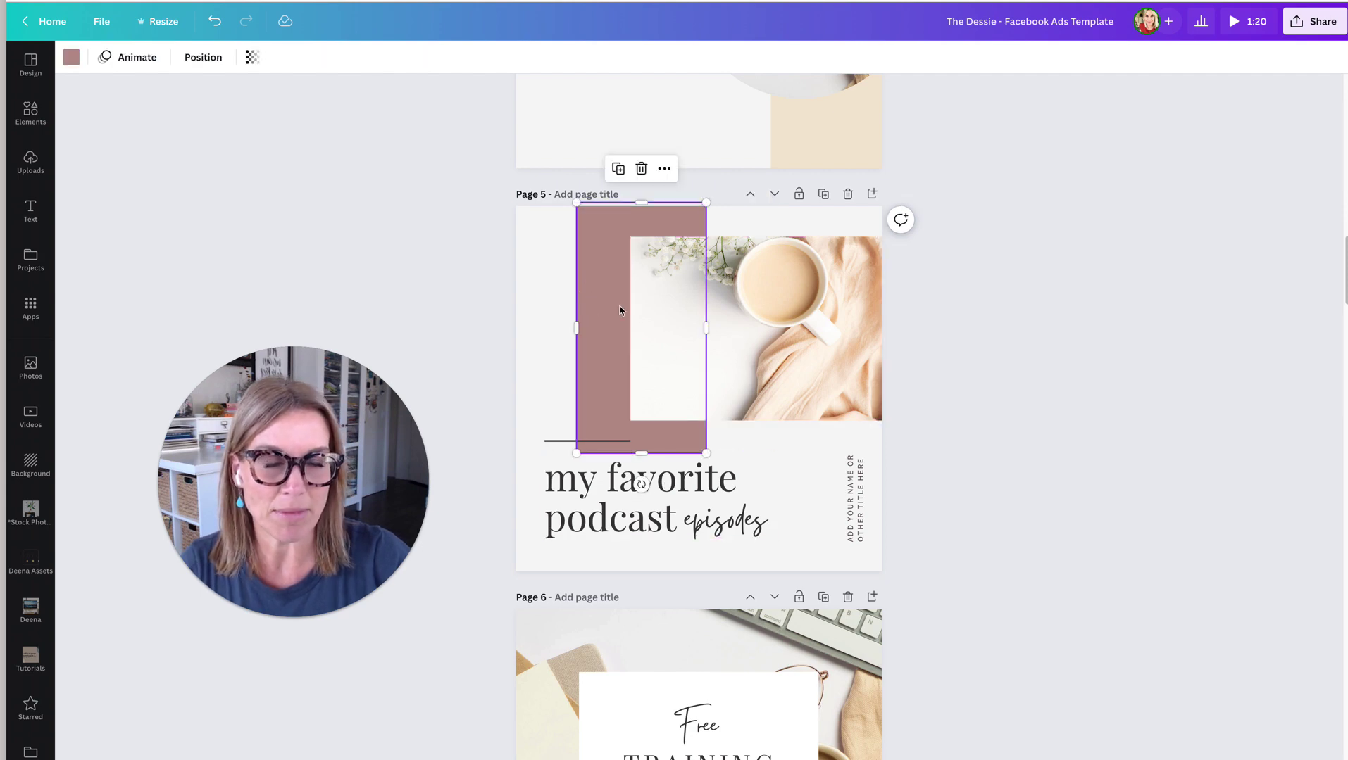
left_click(801, 329)
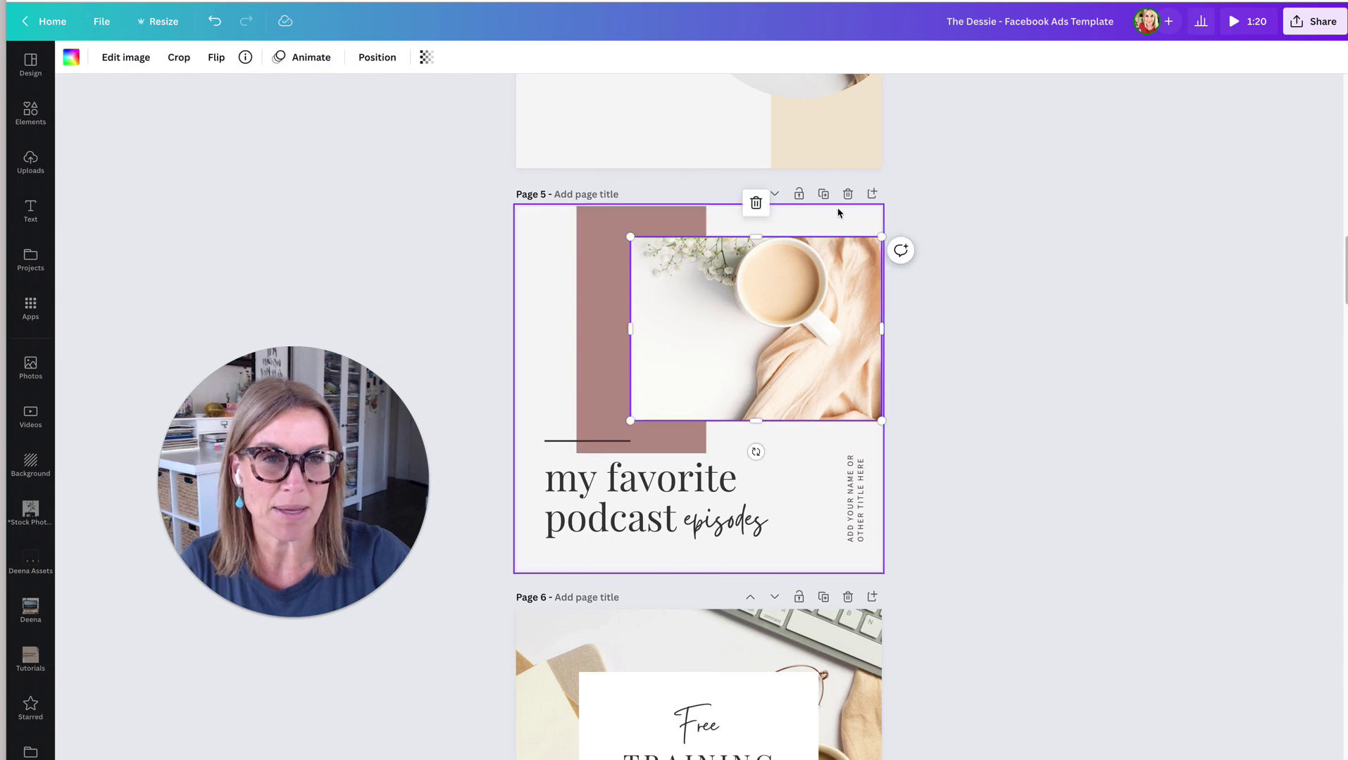
scroll(1337, 319, "down", 2)
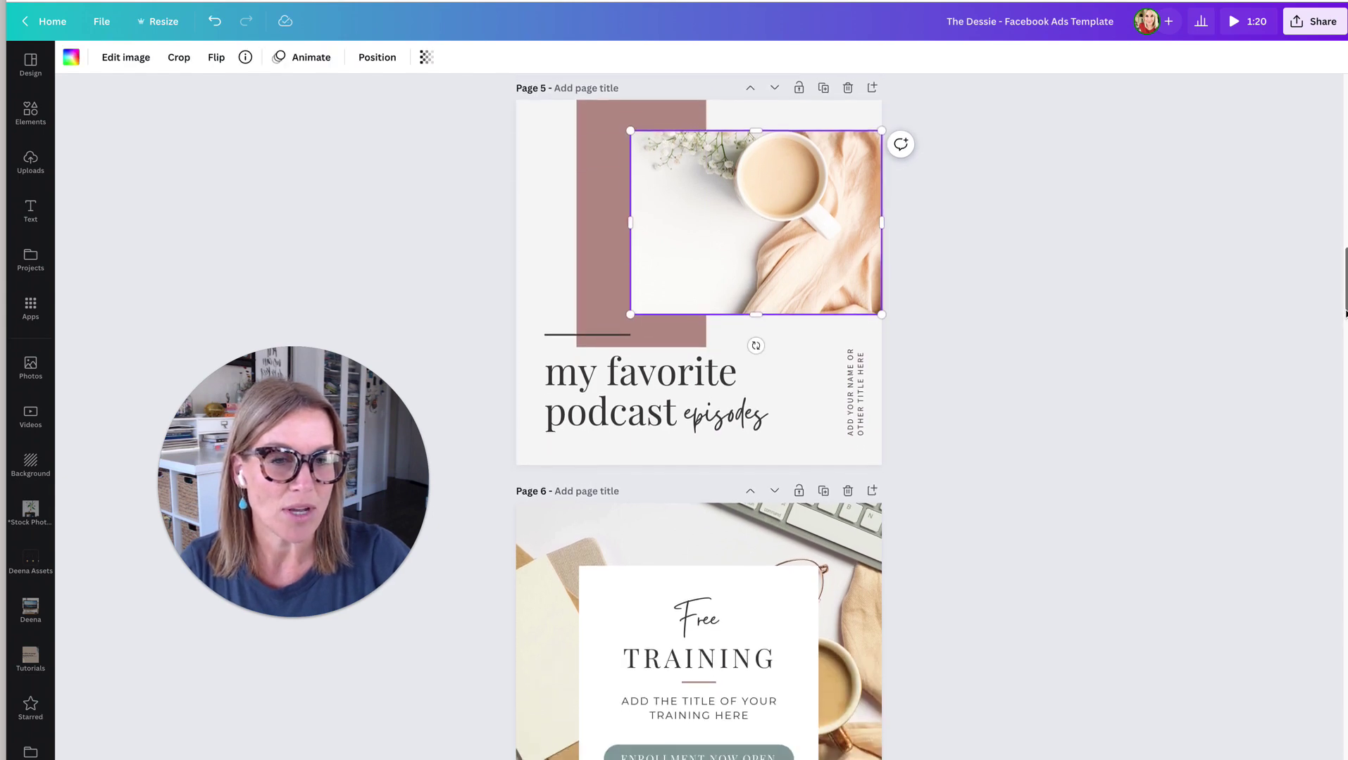
scroll(1332, 289, "up", 7)
- Unlock the circle photo on Page 4, then lock it again
left_click(841, 381)
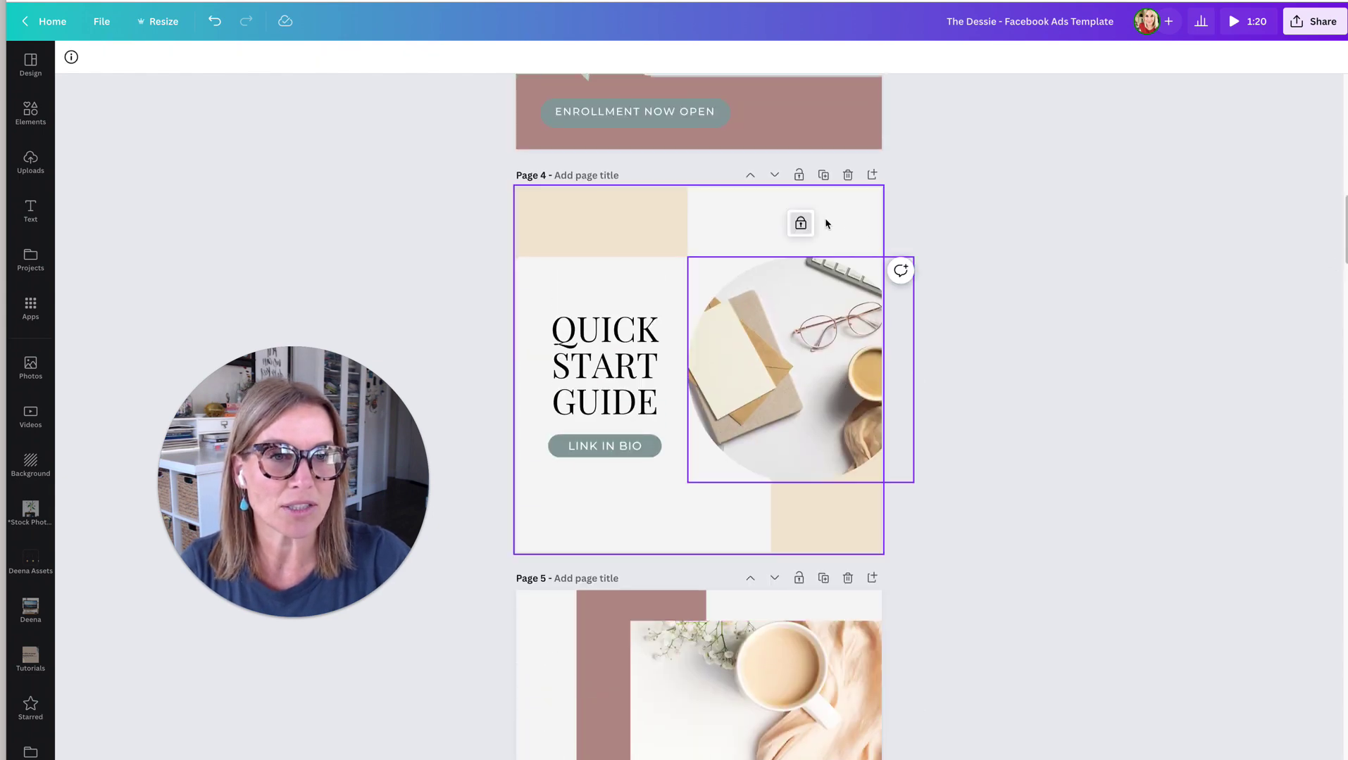
left_click(801, 224)
left_click(823, 222)
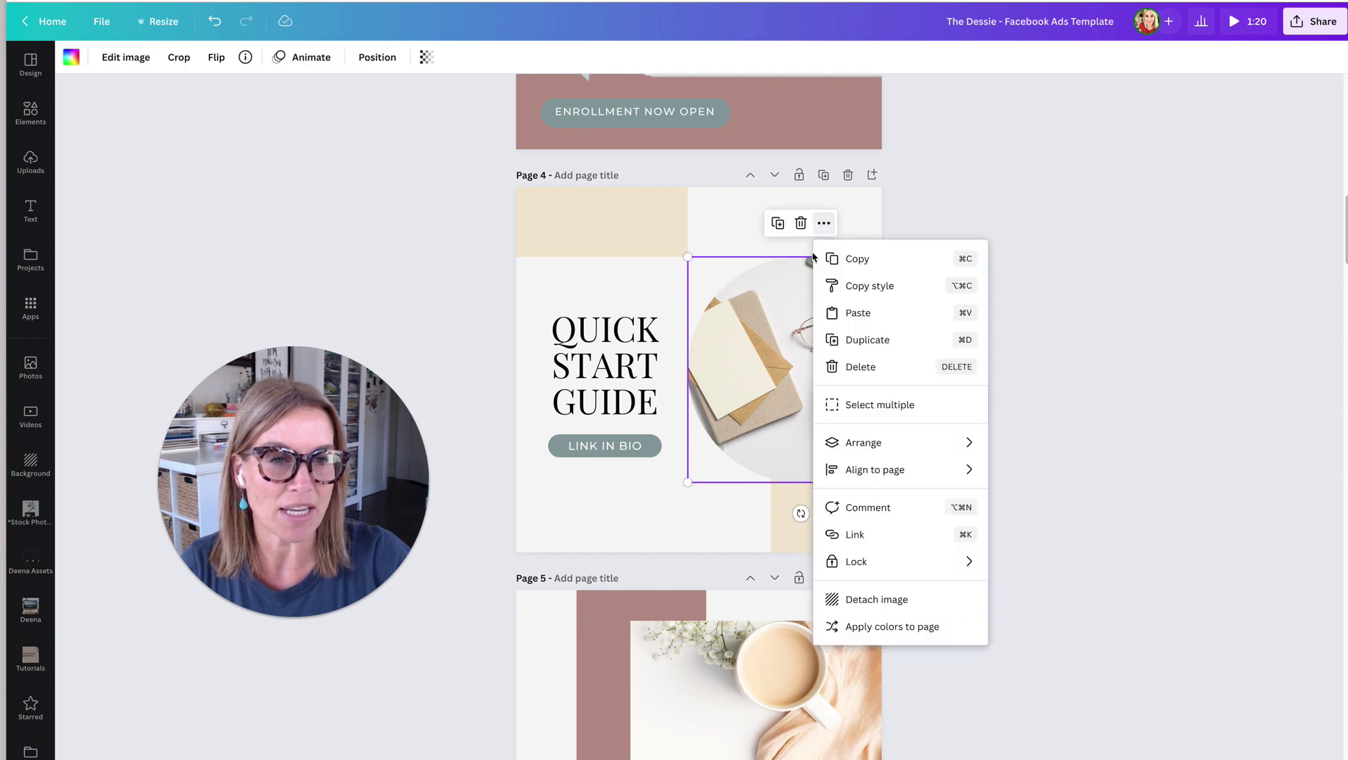
mouse_move(868, 565)
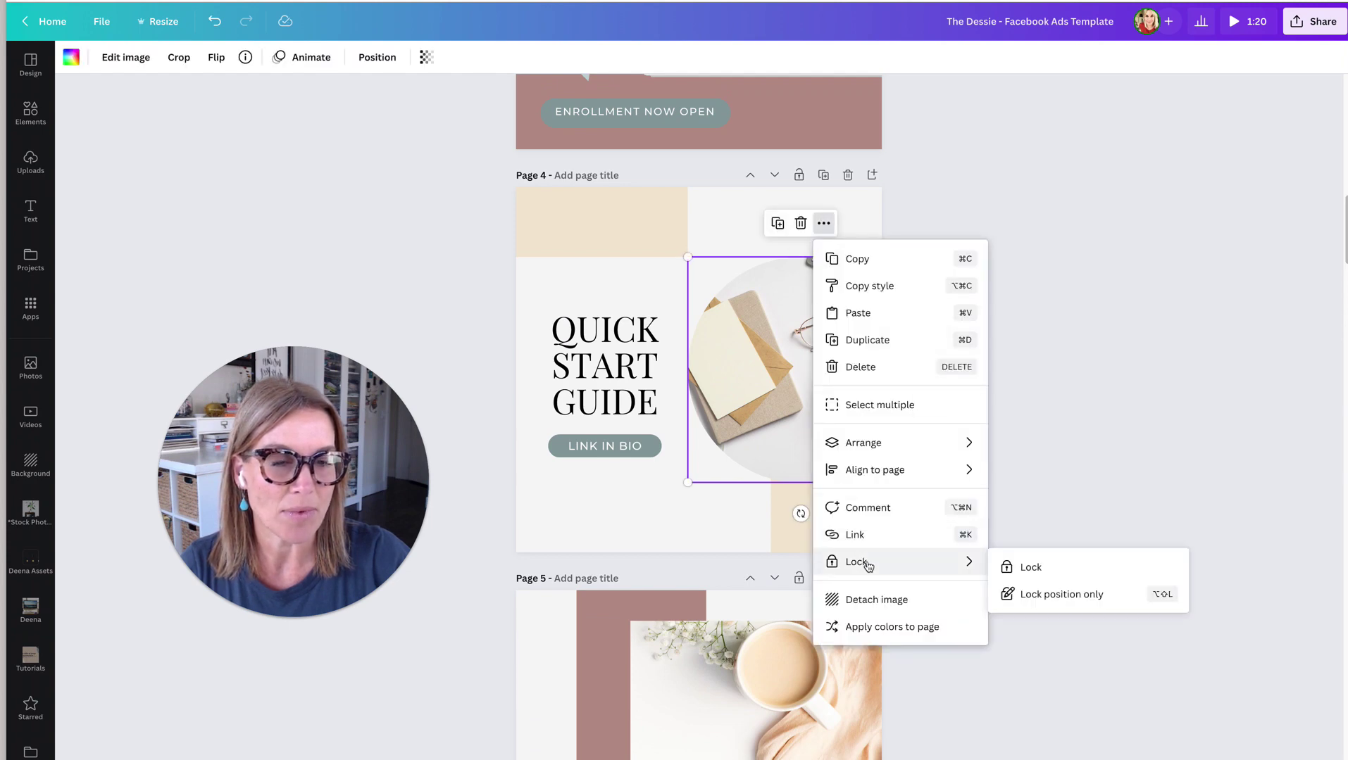
left_click(1007, 566)
left_click(680, 520)
- Select the heading and LINK IN BIO together, then slightly enlarge the top beige rectangle
left_click_drag(758, 308, 636, 524)
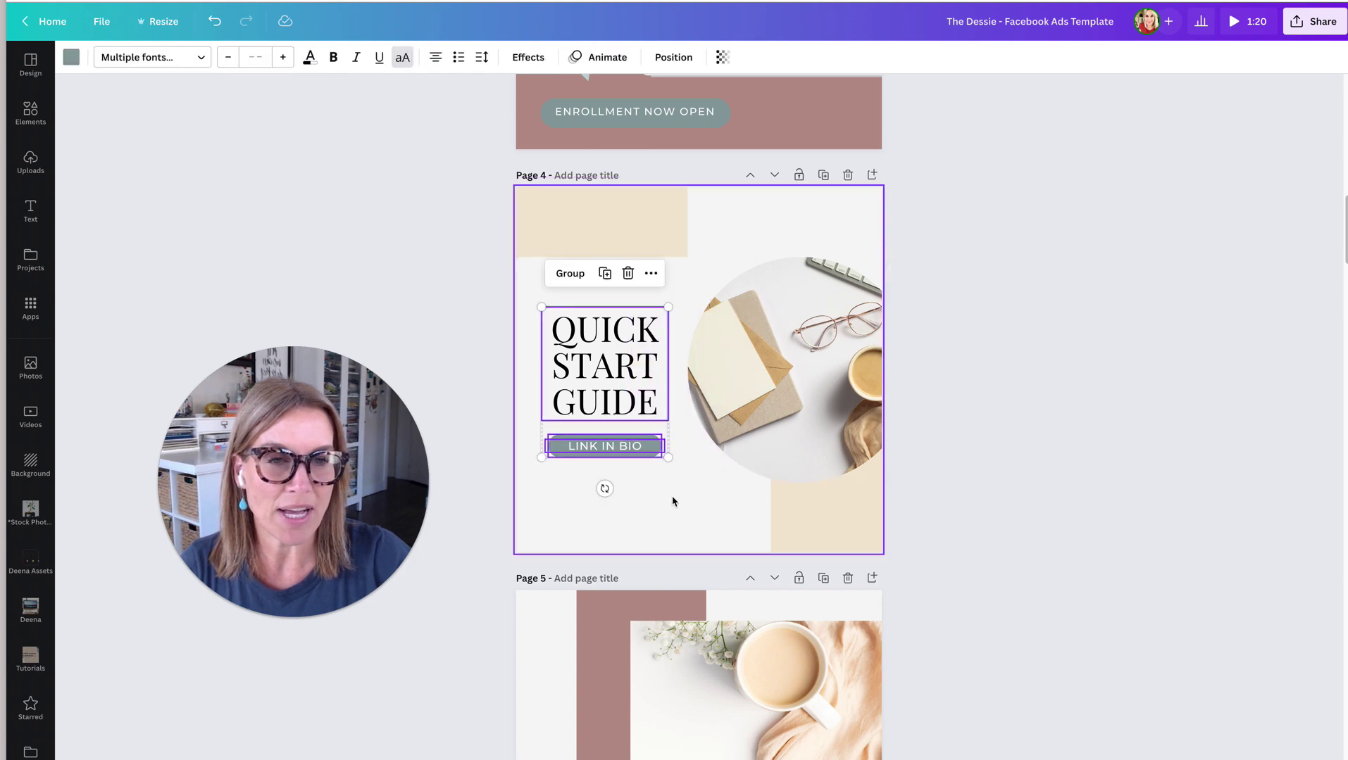
left_click_drag(765, 357, 704, 457)
mouse_move(620, 232)
left_mouse_down()
mouse_move(725, 322)
mouse_move(654, 238)
mouse_move(630, 239)
left_mouse_up()
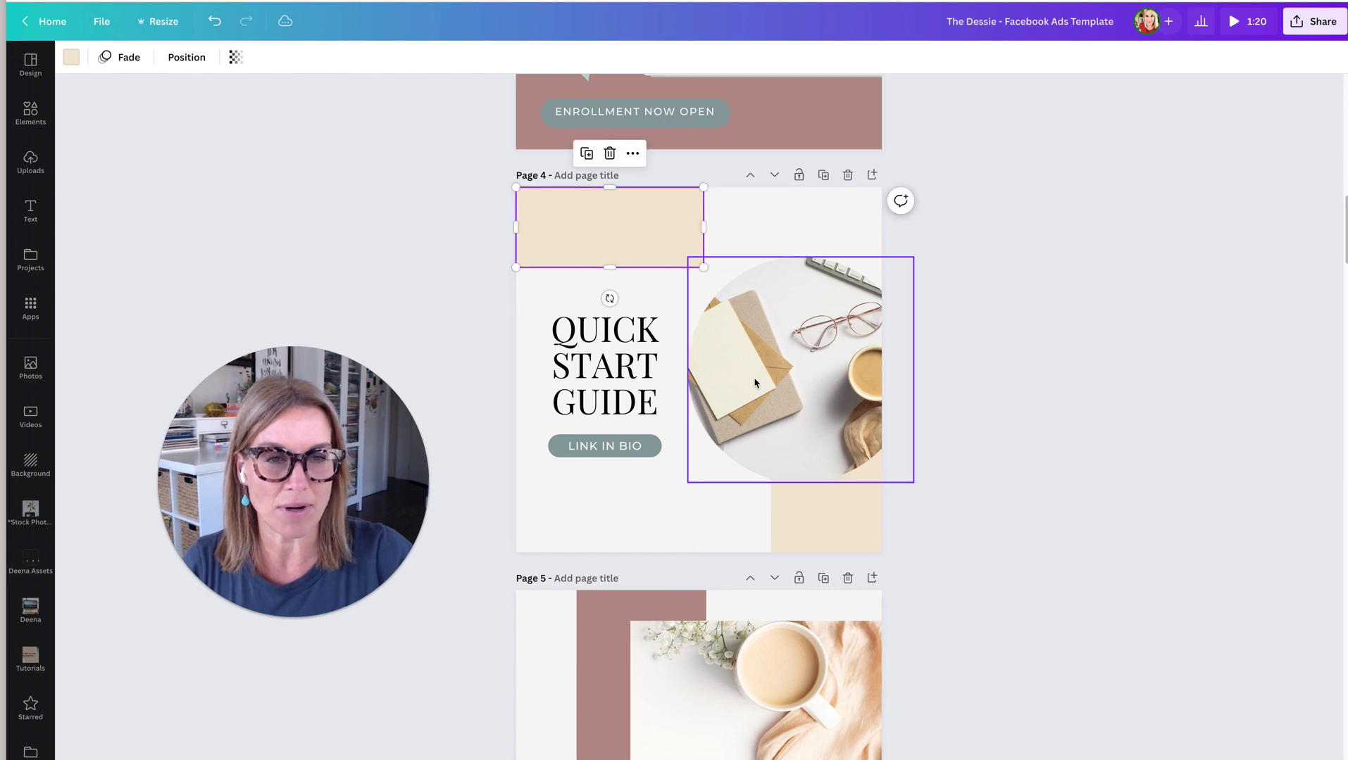
- Unlock the circle photo using its lock badge
left_click(806, 294)
left_click(805, 237)
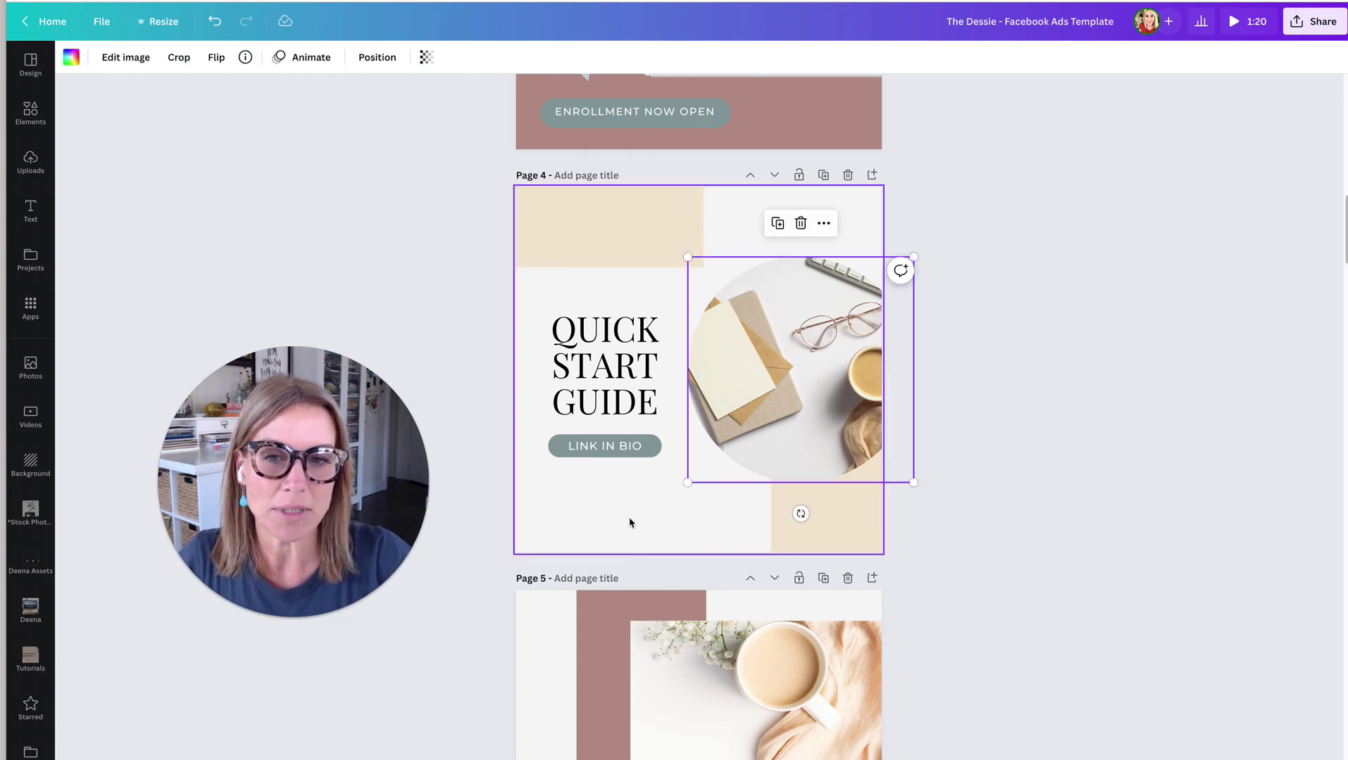
left_click(604, 539)
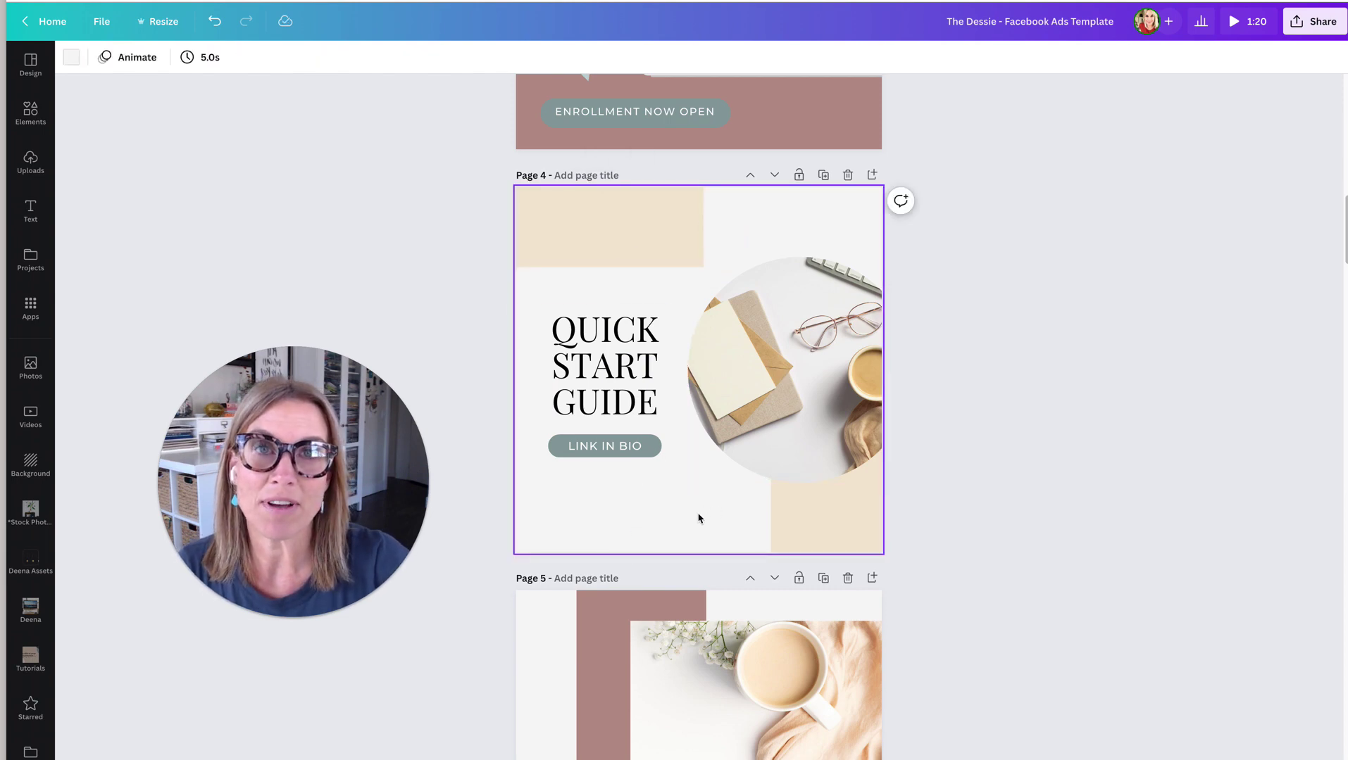